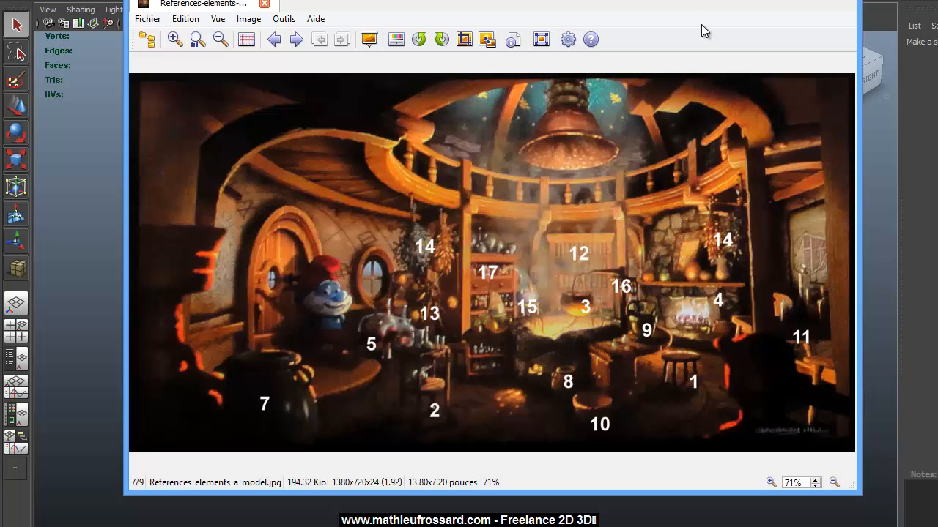
Examine the dg_Voro_Py Maya script page, including its preview image, installation instructions and Voronoi shatter requirements
drag(687, 0, 702, 23)
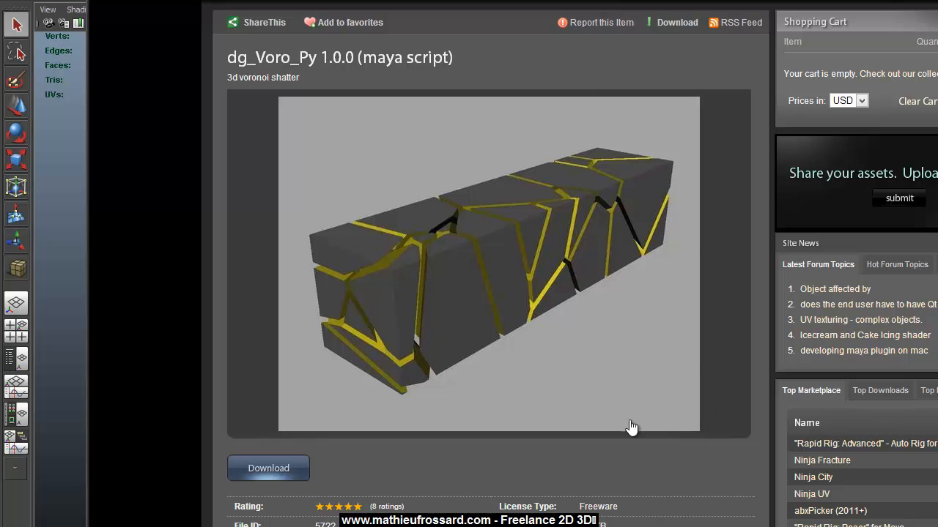
scroll(710, 357, down, 3)
scroll(710, 359, down, 2)
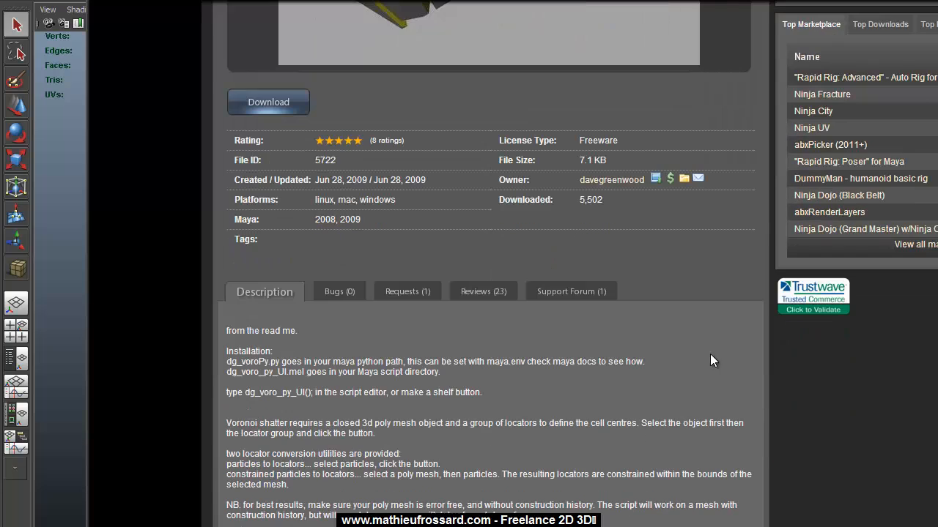
drag(228, 351, 406, 395)
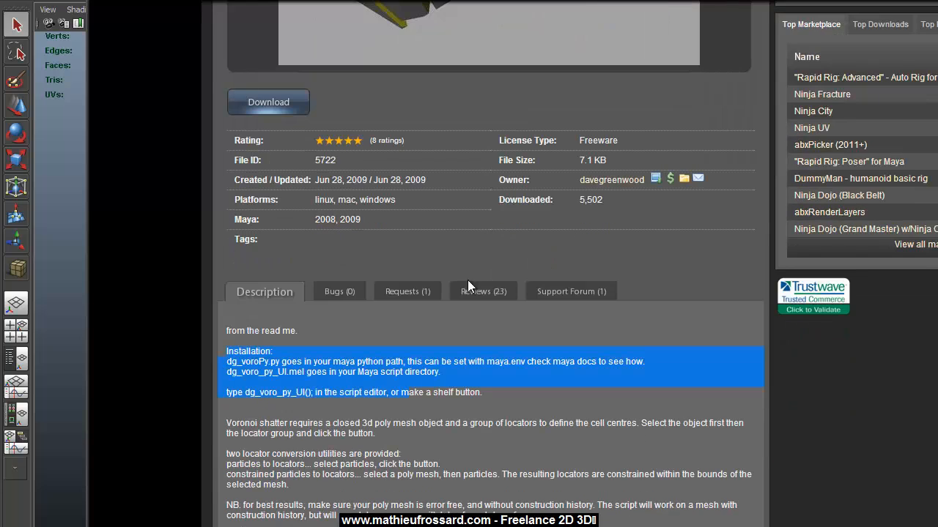
drag(926, 0, 893, 1)
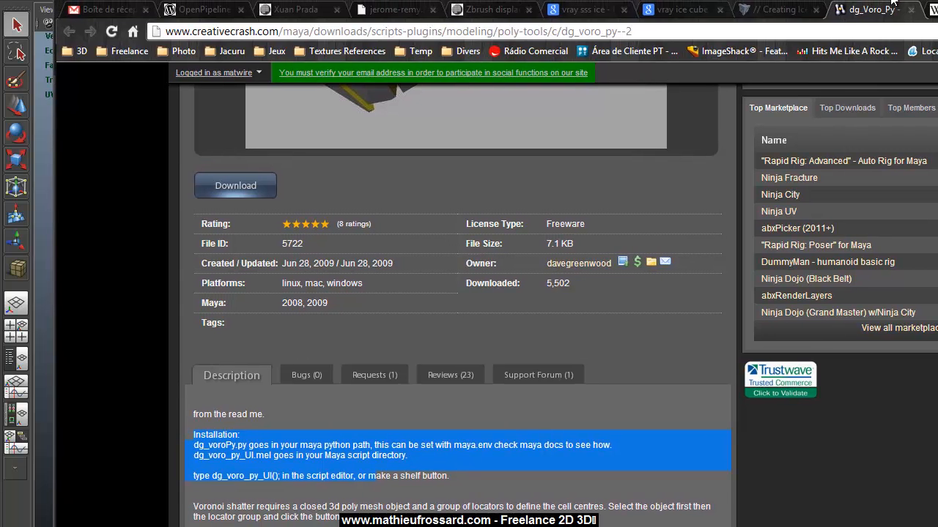
scroll(596, 246, up, 5)
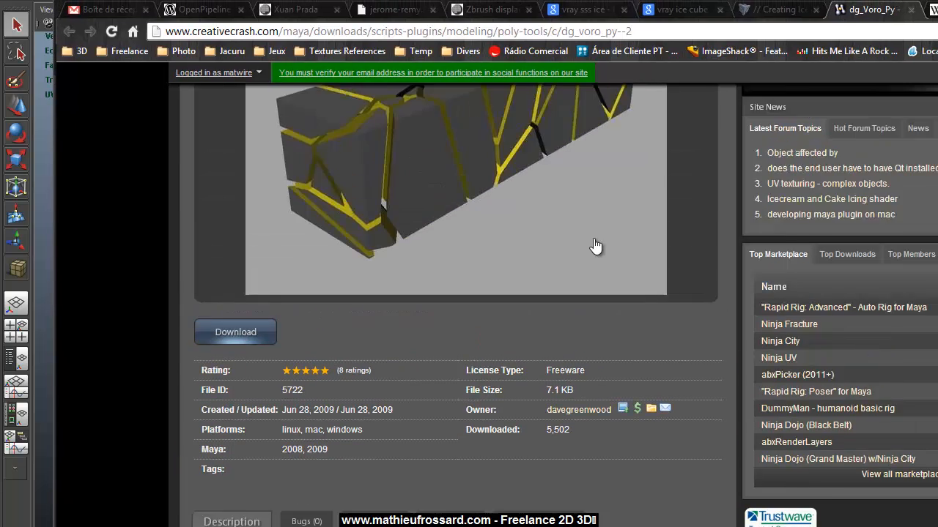
scroll(595, 246, down, 3)
scroll(594, 242, down, 4)
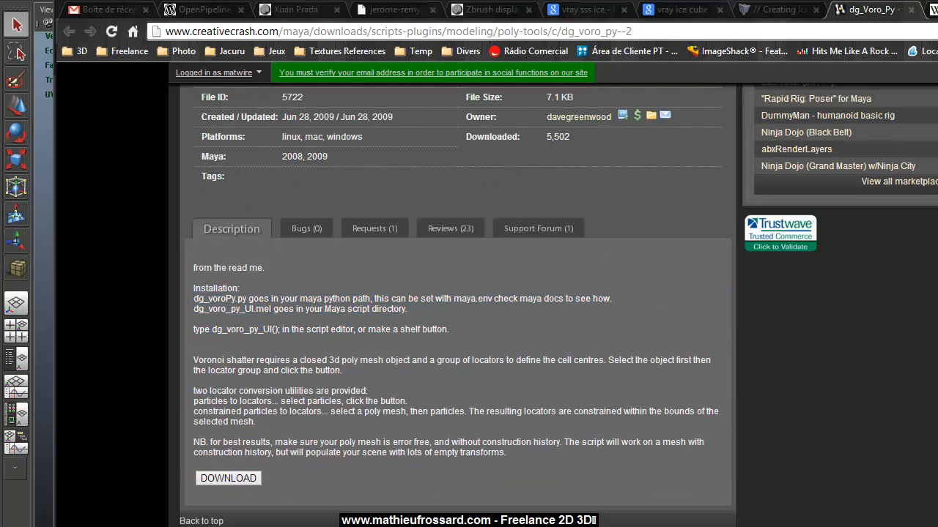
drag(595, 2, 607, 1)
scroll(562, 263, up, 5)
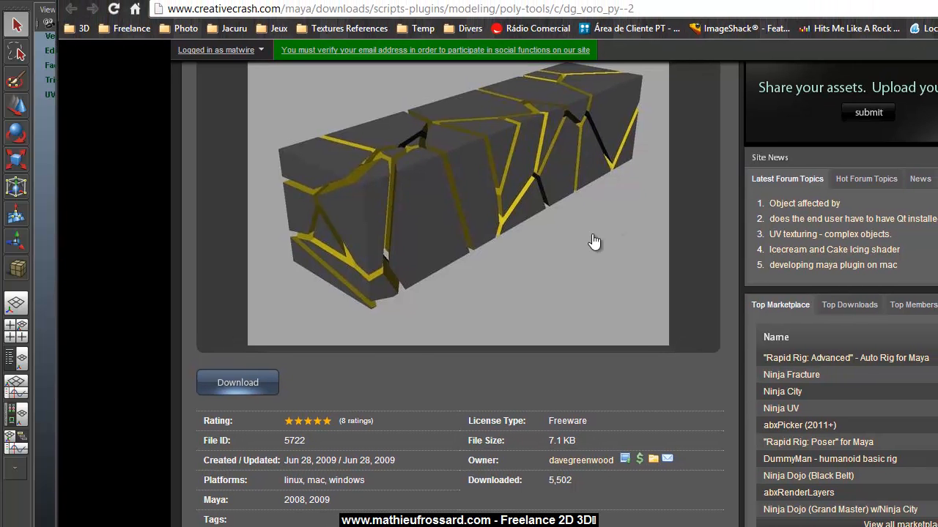
scroll(592, 242, up, 2)
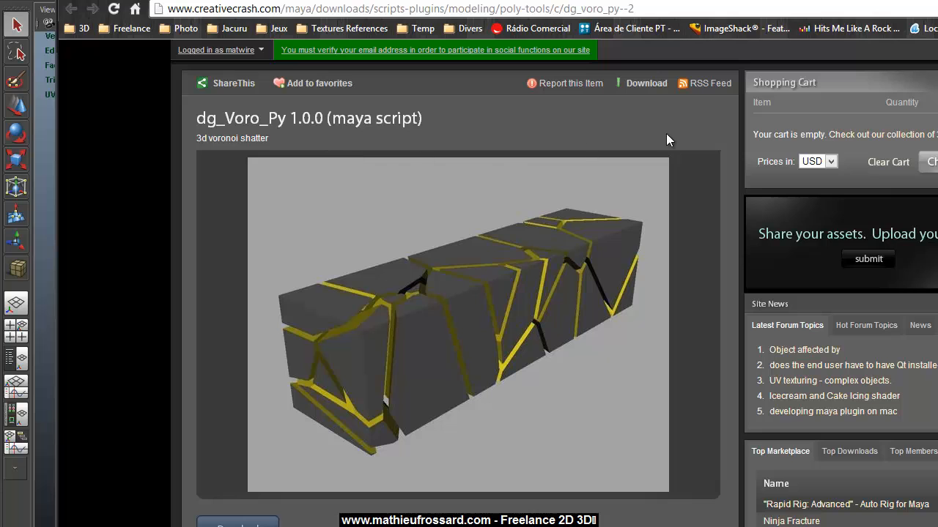
Look through the Wikipedia article "Diagramme de Voronoï", from its introduction to the definition section
click(568, 1)
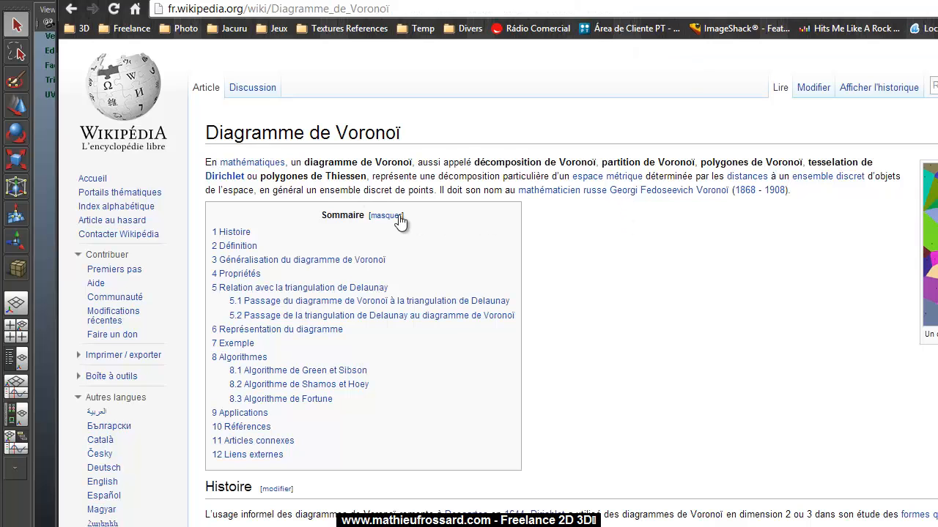
scroll(528, 215, down, 4)
scroll(528, 216, down, 5)
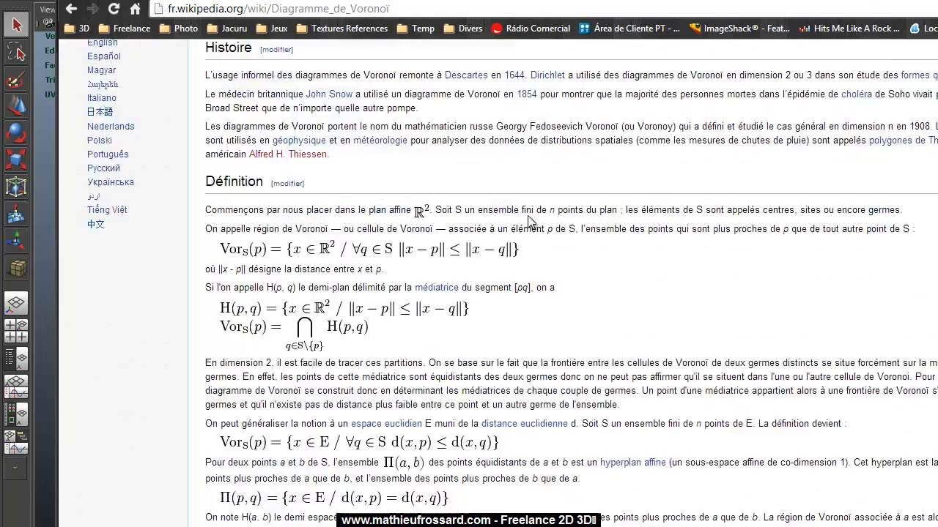
scroll(527, 222, up, 9)
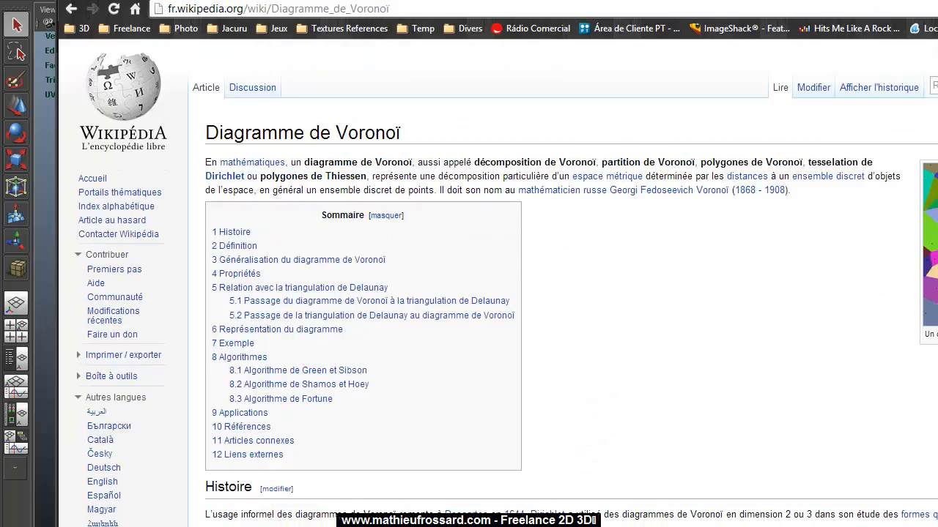
Switch to Maya and draw a large polygon cube at the centre of the grid, displayed shaded
click(937, 1)
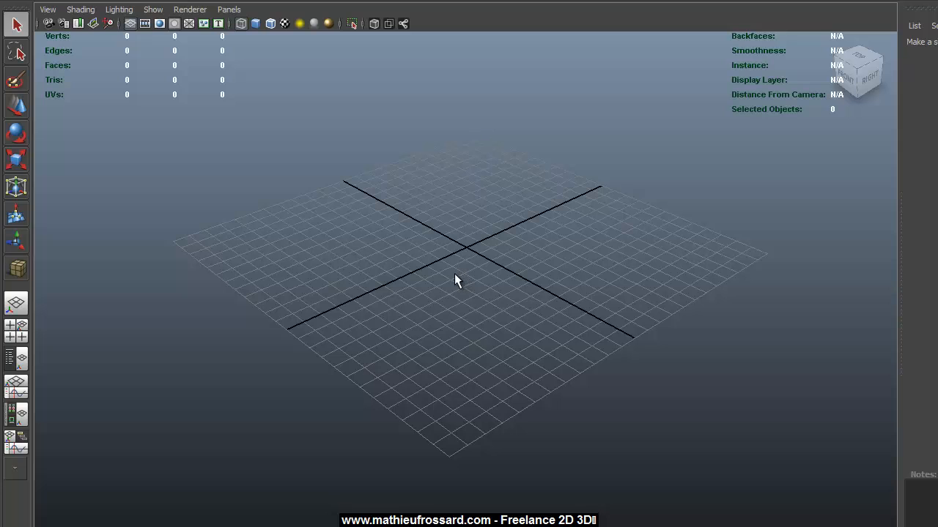
click(72, 1)
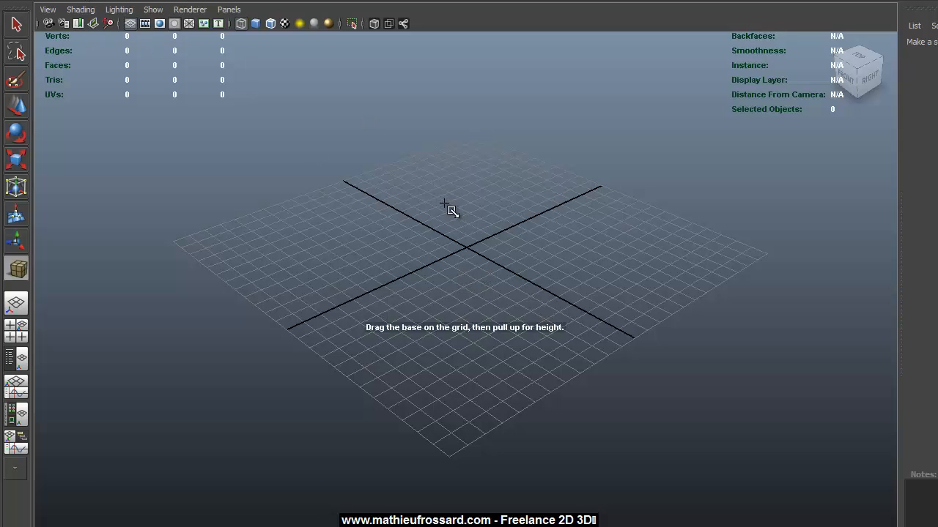
alt+drag(429, 236, 528, 275)
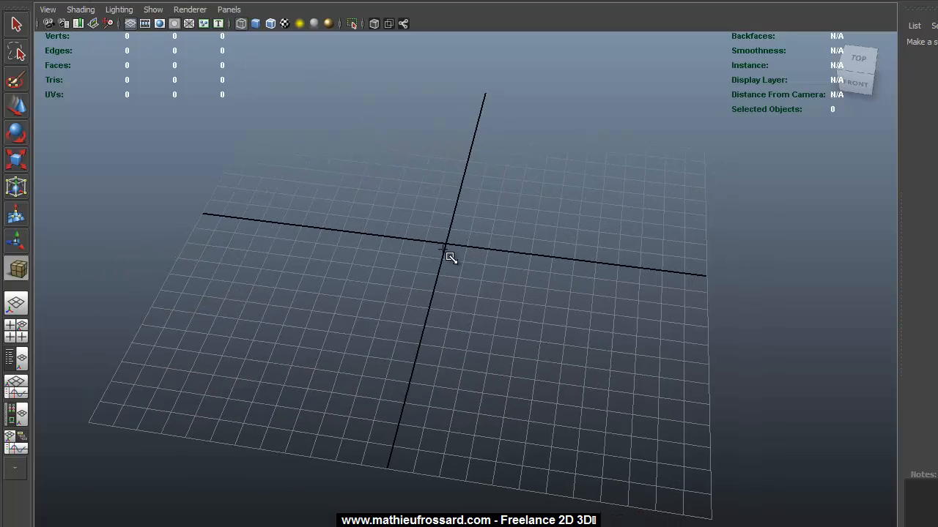
mouse_move(451, 253)
mouse_down()
mouse_move(536, 232)
mouse_move(511, 254)
mouse_move(490, 296)
mouse_move(481, 283)
mouse_move(451, 286)
mouse_move(460, 249)
mouse_move(469, 261)
mouse_move(452, 258)
mouse_up()
key(5)
Open the Voronoi Shatter window to review its options, select the cube, and close the window again
click(603, 186)
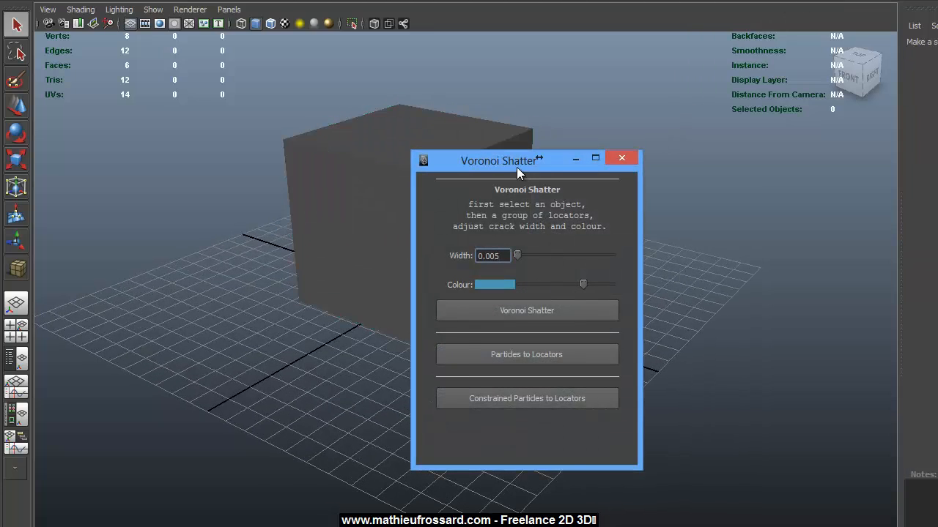
drag(517, 167, 716, 162)
alt+drag(463, 236, 432, 254)
click(432, 245)
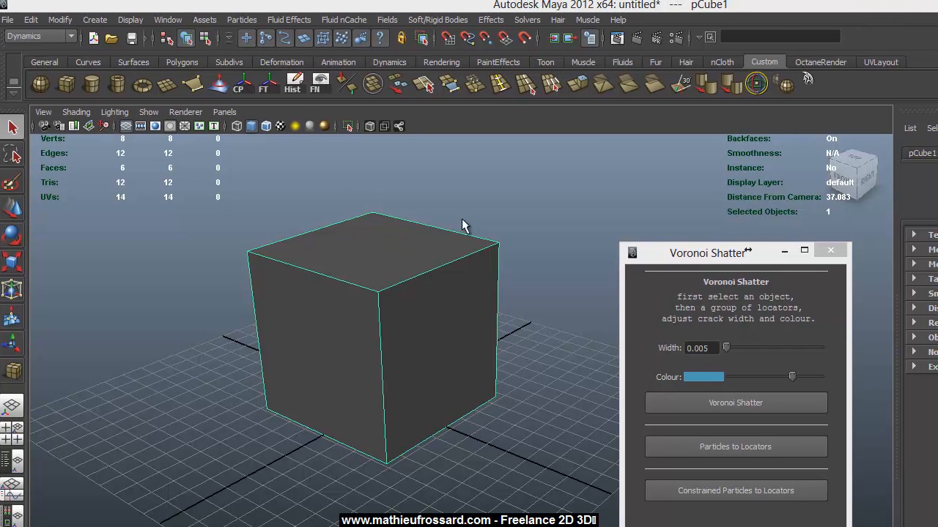
alt+drag(462, 226, 486, 215)
click(830, 253)
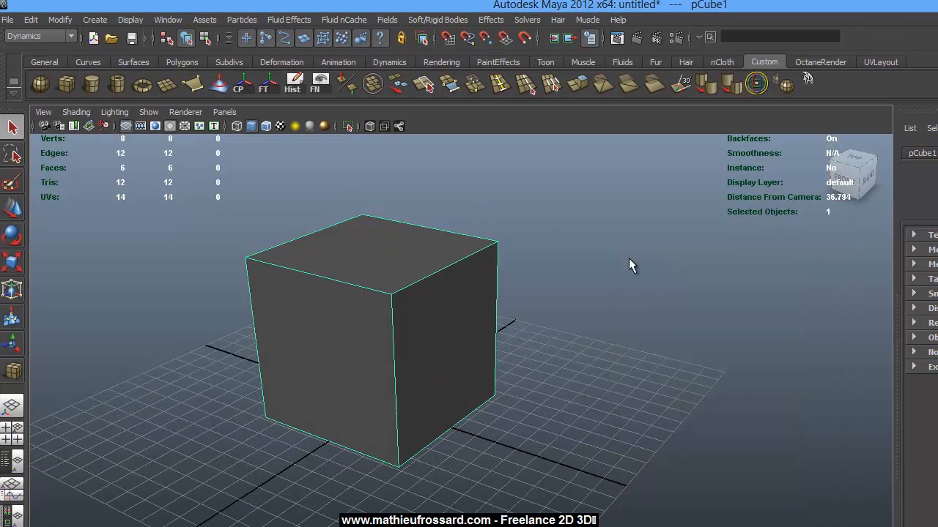
Open the Emit from Object options for the selected cube and choose Surface as the emitter type
alt+drag(628, 258, 592, 231)
click(242, 19)
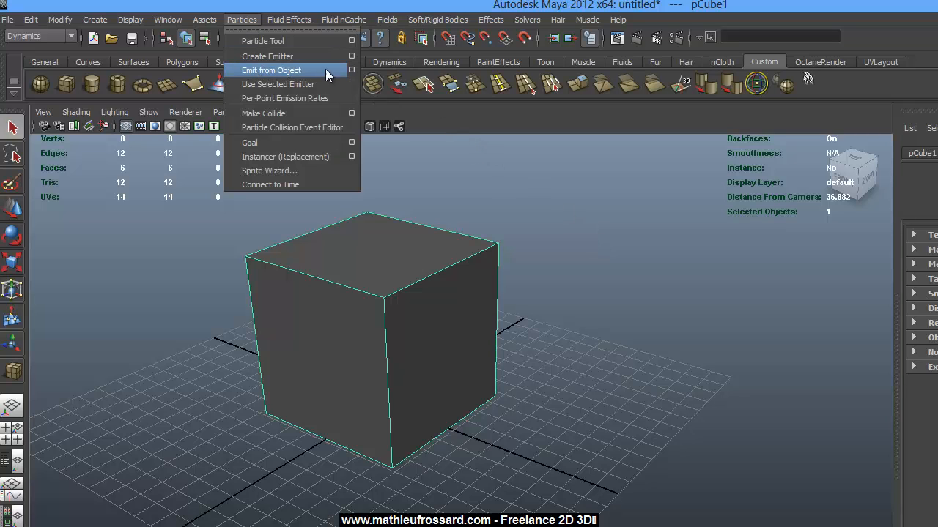
click(351, 70)
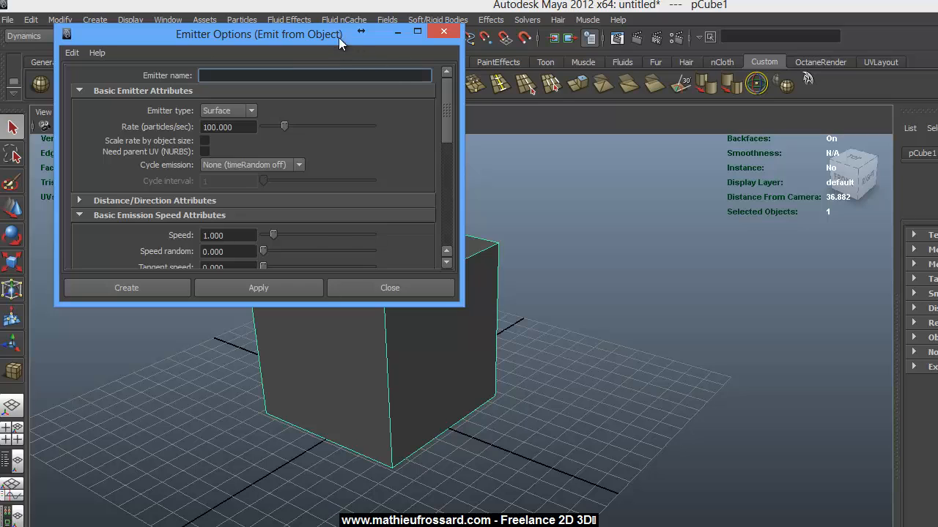
drag(338, 38, 570, 155)
click(481, 230)
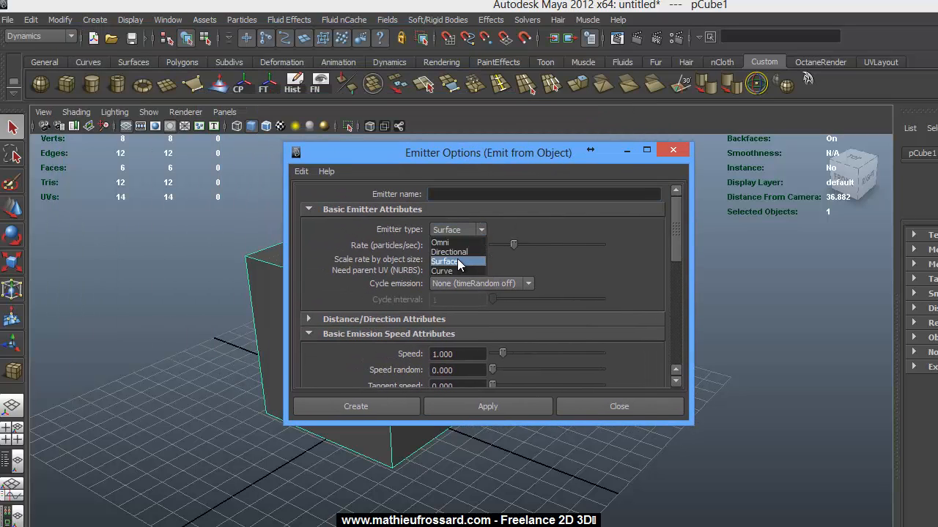
click(455, 261)
Set the emission rate to 10 particles per second and the speed to 0, and create the emitter on the cube
click(460, 246)
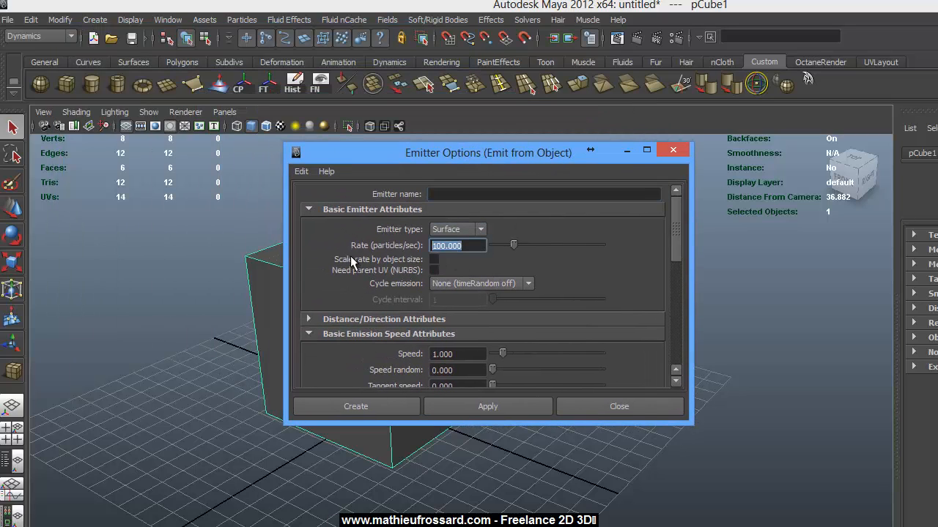
text(10)
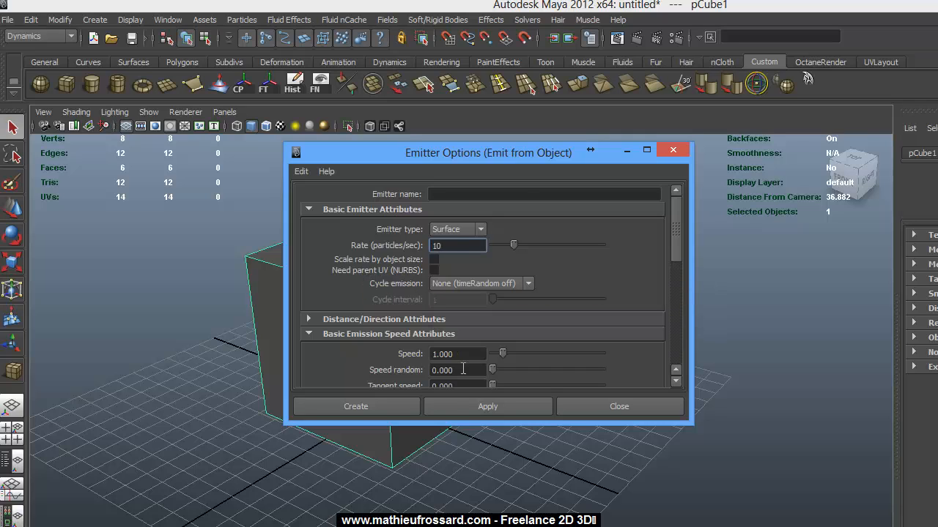
key(Tab)
text(0)
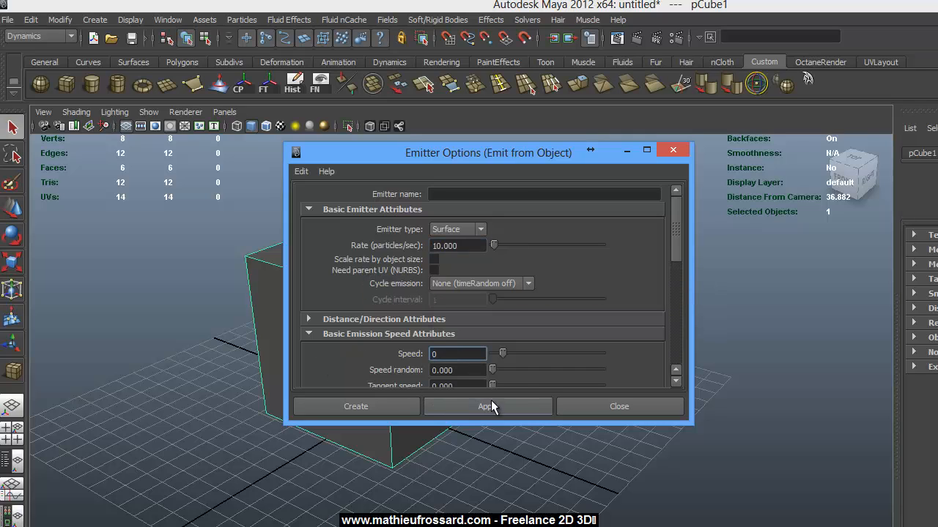
key(Return)
click(377, 408)
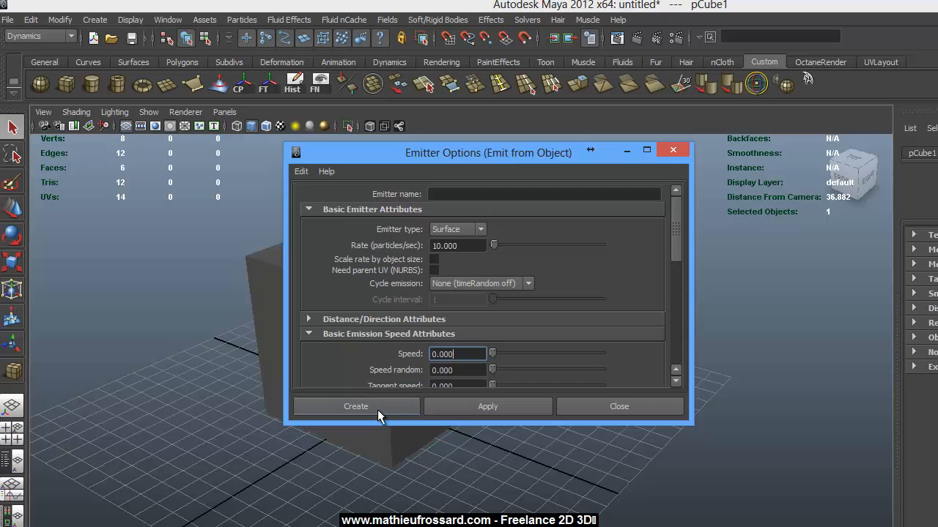
Display the scene in wireframe and play the simulation to emit particles across the cube's surface
alt+drag(418, 355, 399, 349)
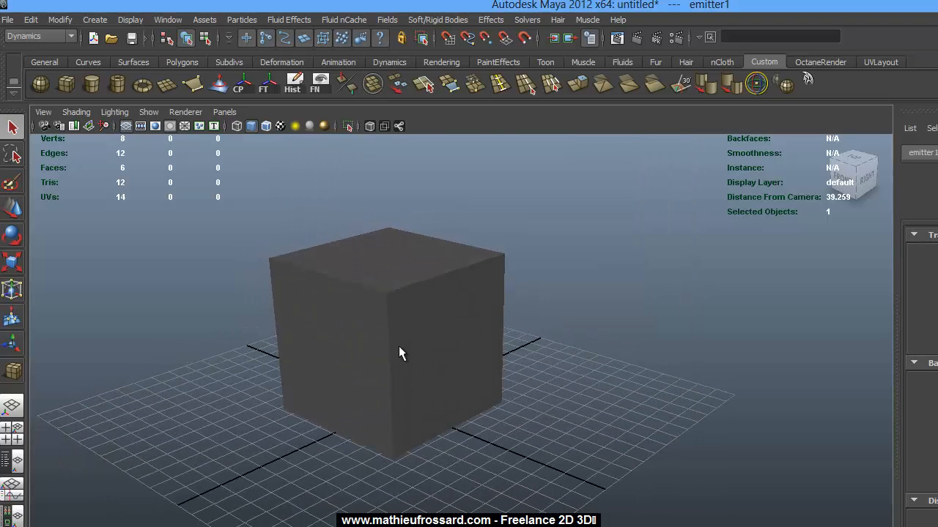
key(4)
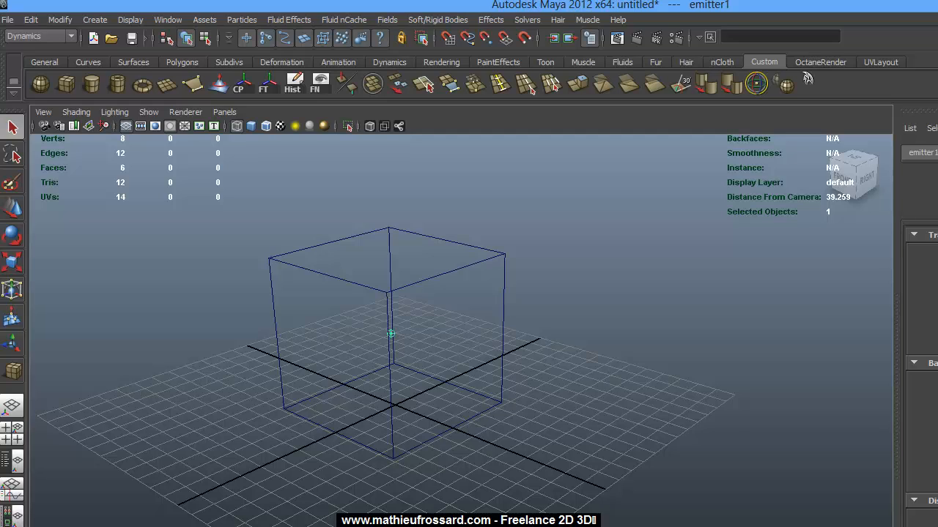
key(alt+v)
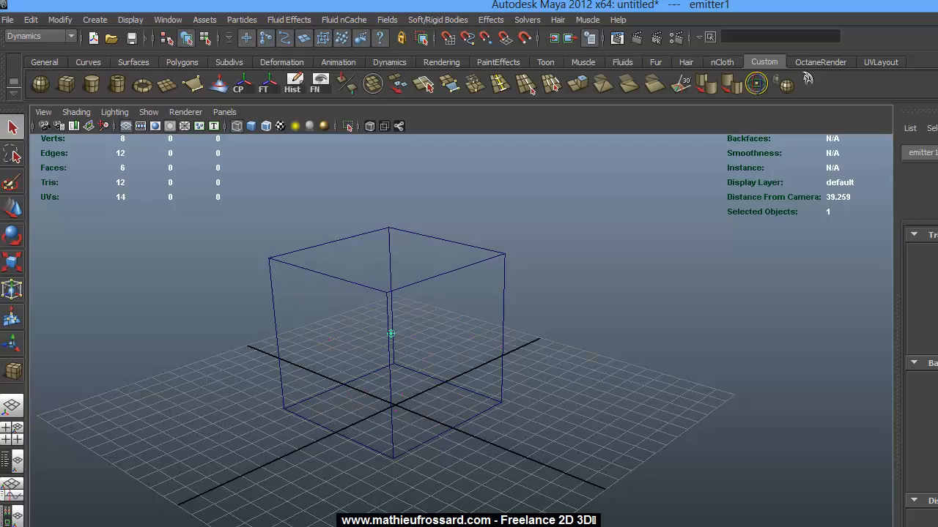
key(alt+v)
scroll(469, 391, up, 3)
alt+drag(478, 387, 600, 391)
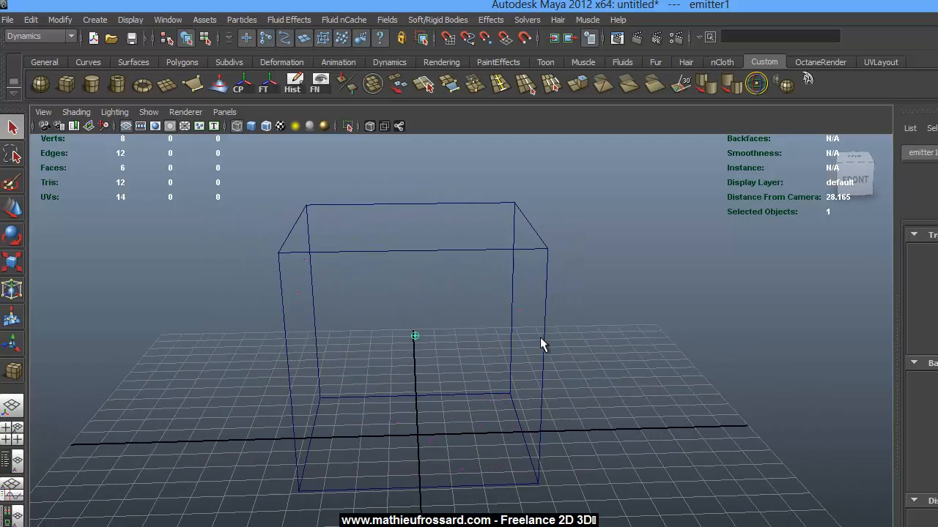
Select the emitted particles and show the Outliner beside the perspective view
click(518, 310)
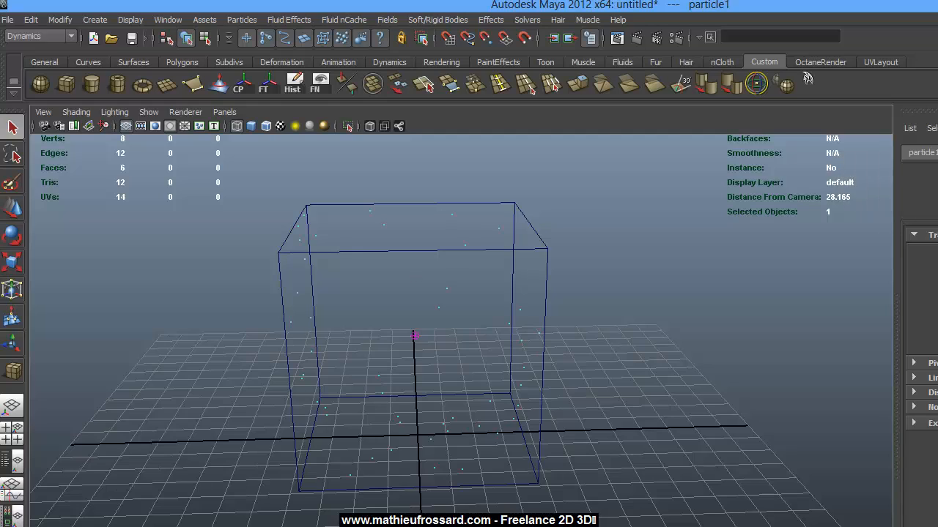
alt+drag(540, 420, 471, 450)
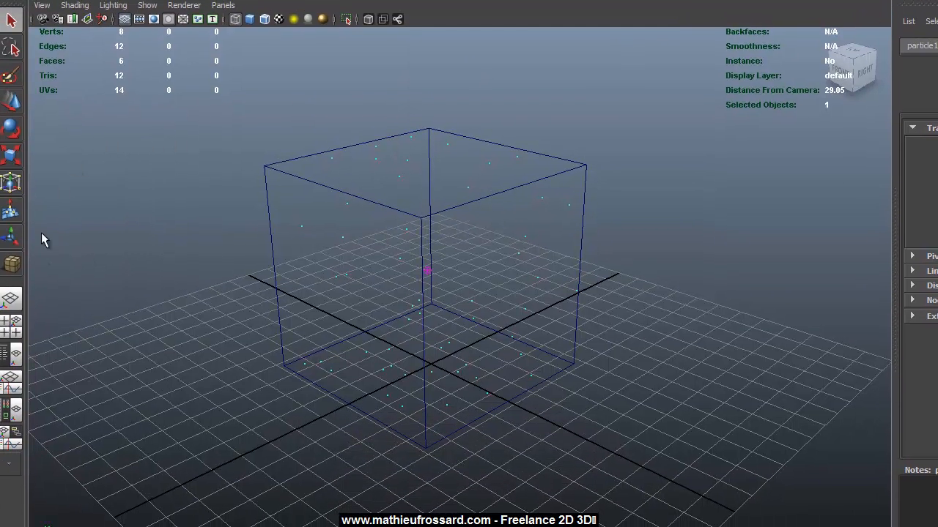
click(12, 355)
alt+middle_drag(505, 218, 446, 192)
scroll(447, 192, up, 1)
alt+drag(446, 192, 419, 195)
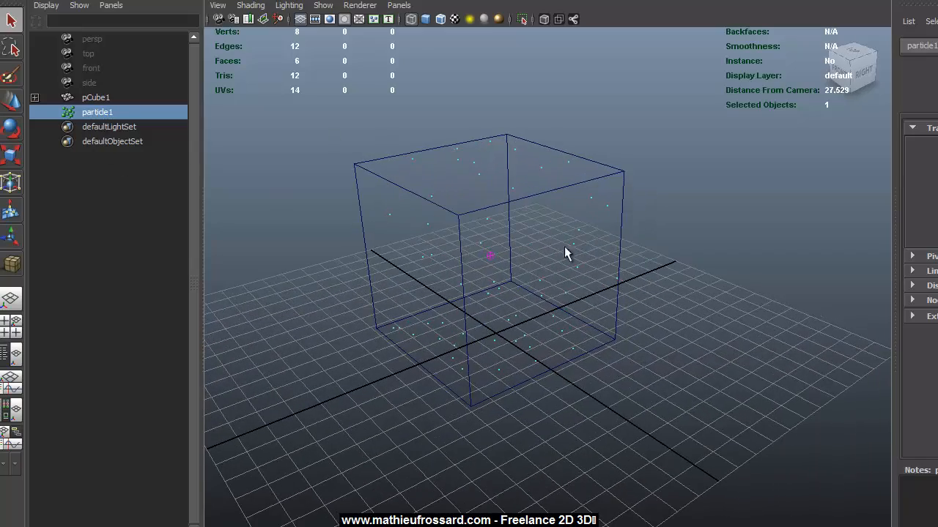
Check the particles on the cube in shaded and wireframe display, and reopen the Voronoi Shatter window clear of the particles
alt+drag(487, 256, 391, 271)
alt+right_drag(392, 272, 527, 297)
mouse_move(528, 297)
alt+mouse_down()
mouse_move(475, 257)
mouse_move(502, 279)
mouse_move(520, 316)
mouse_move(537, 290)
alt+mouse_up()
key(5)
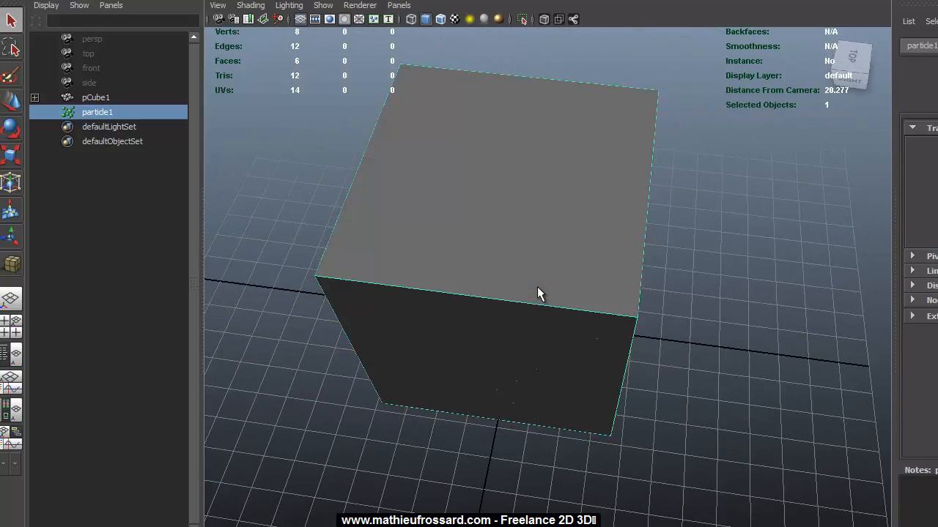
key(4)
mouse_move(488, 274)
alt+mouse_down()
mouse_move(540, 241)
mouse_move(501, 250)
mouse_move(472, 227)
alt+mouse_up()
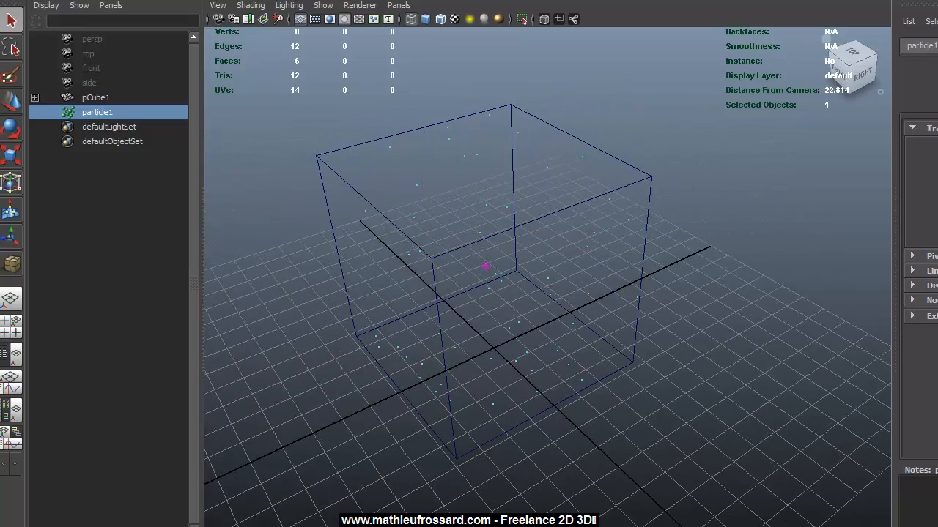
click(835, 2)
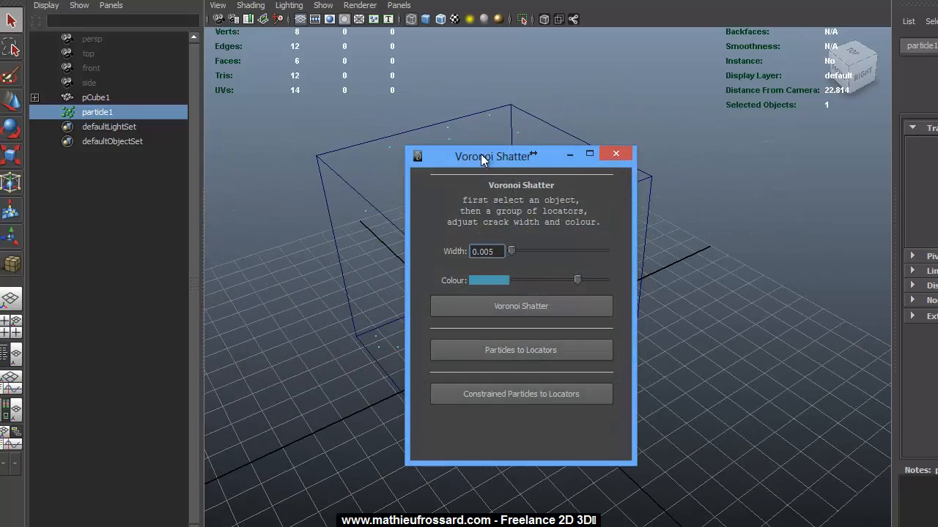
drag(481, 157, 728, 137)
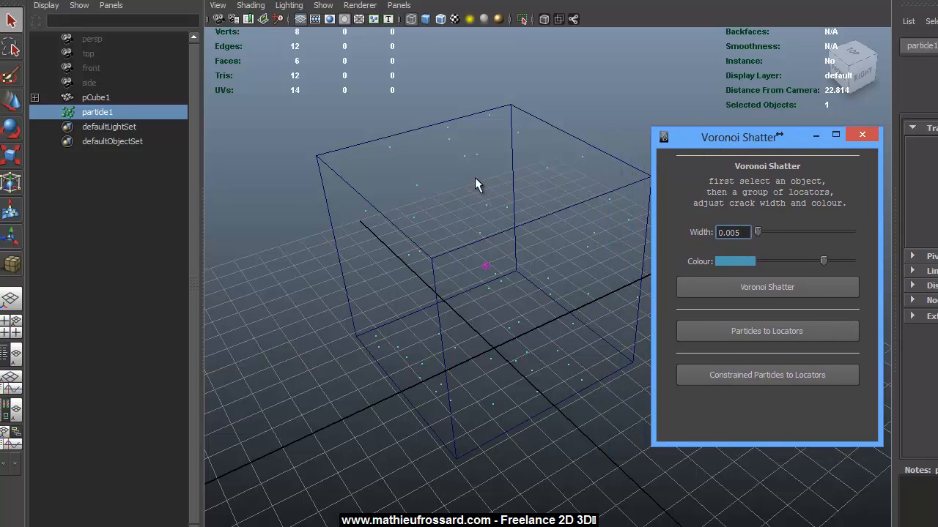
Convert the particle1 particles on the cube to locators and select the new loc_51_GRP group
alt+drag(474, 185, 430, 188)
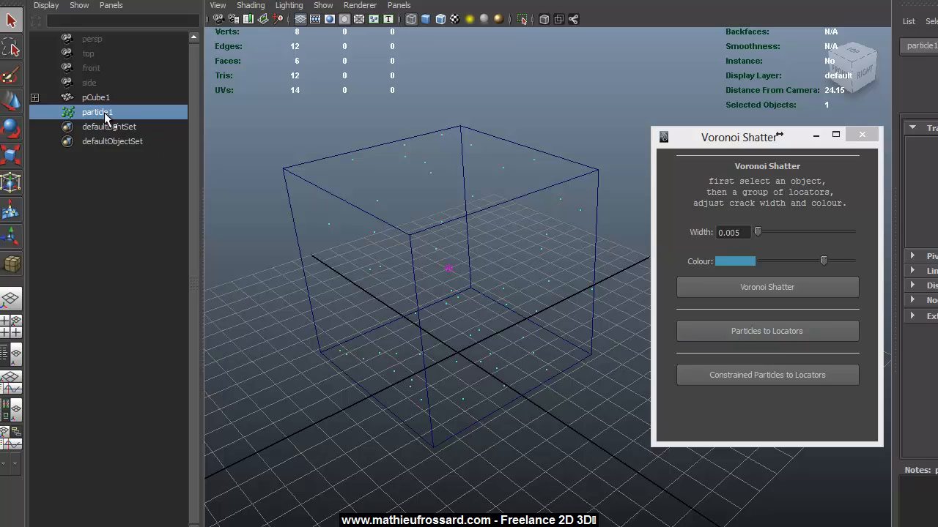
click(775, 331)
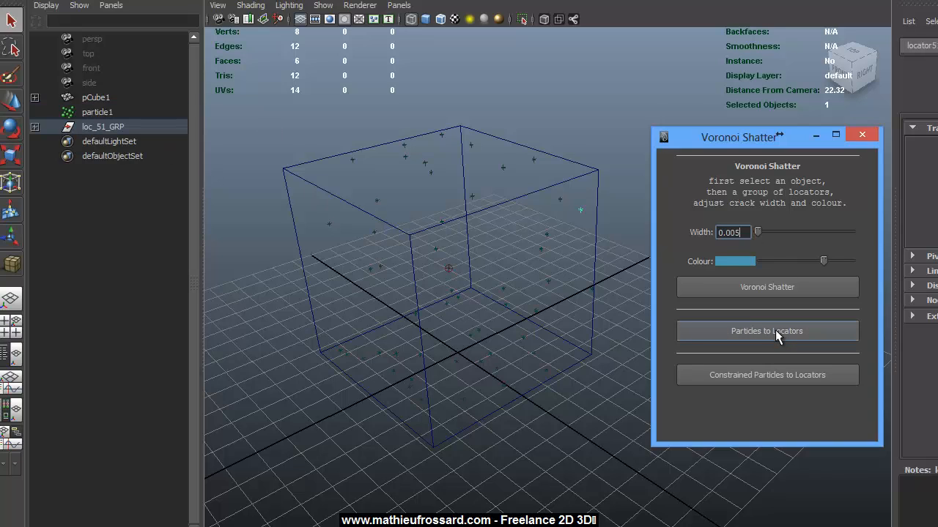
click(118, 128)
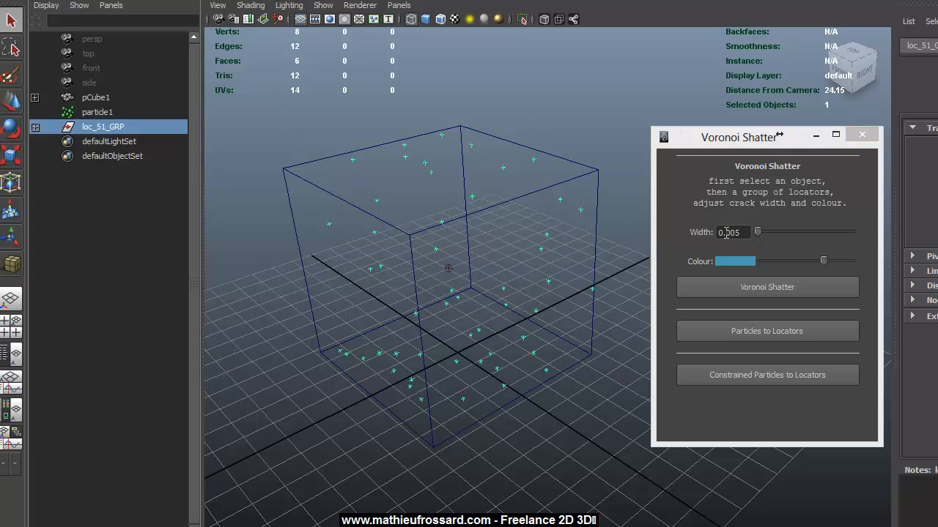
Try a crack width of 0.132, and select pCube1 followed by the loc_51_GRP locator group in shaded display
drag(757, 233, 782, 234)
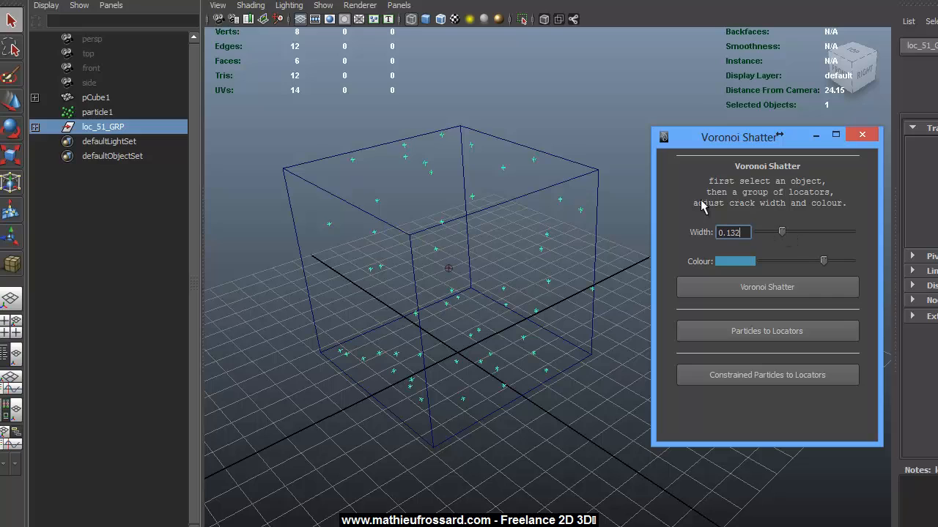
click(95, 98)
key(5)
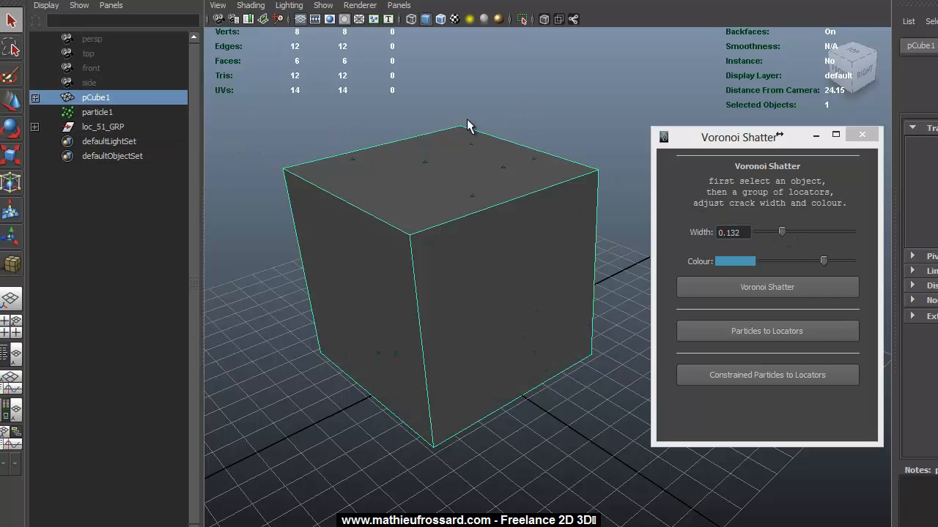
alt+drag(467, 119, 472, 117)
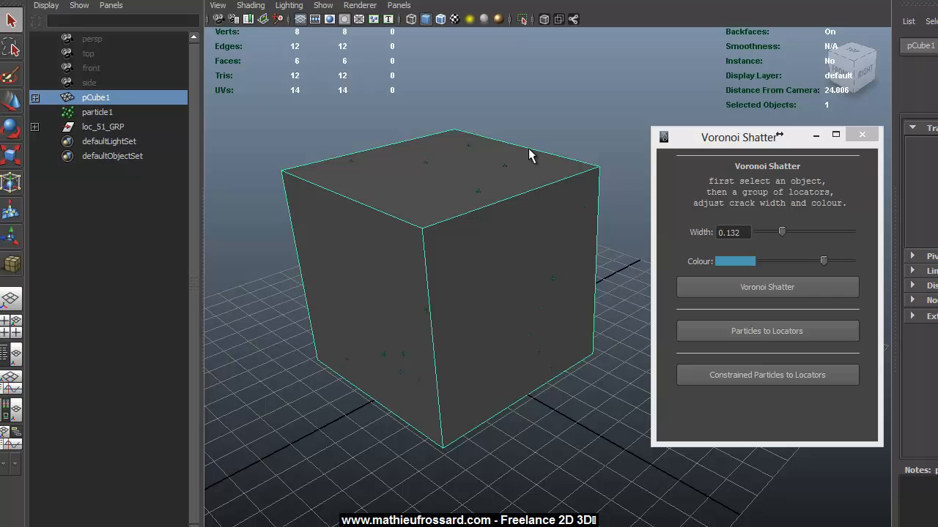
alt+drag(537, 148, 470, 166)
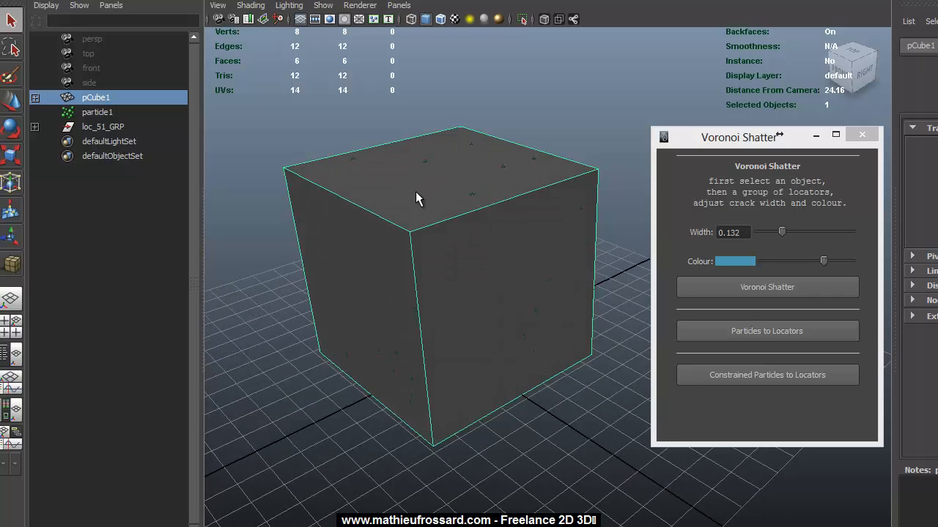
ctrl+click(109, 127)
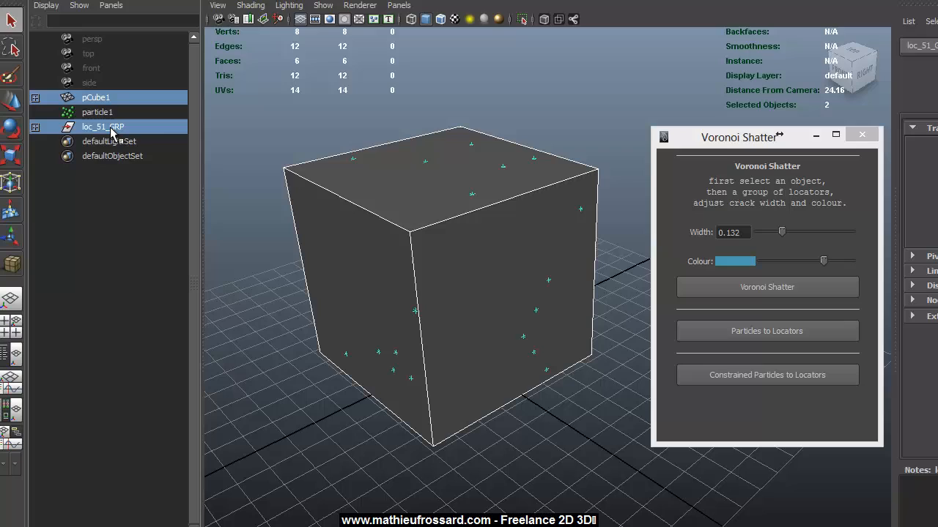
Set the Voronoi Shatter crack width back to 0.005
click(777, 287)
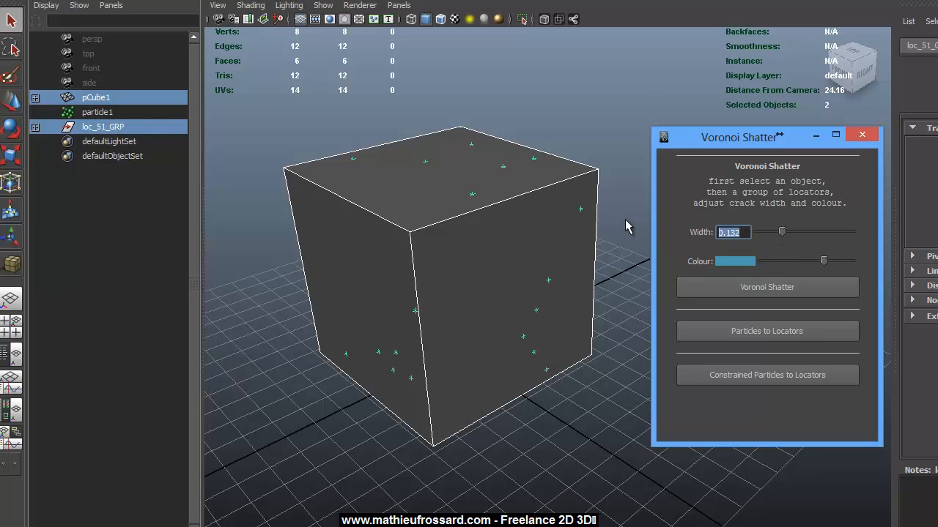
text(.0)
key(BackSpace)
text(1)
key(Return)
key(BackSpace)
text(5)
key(Return)
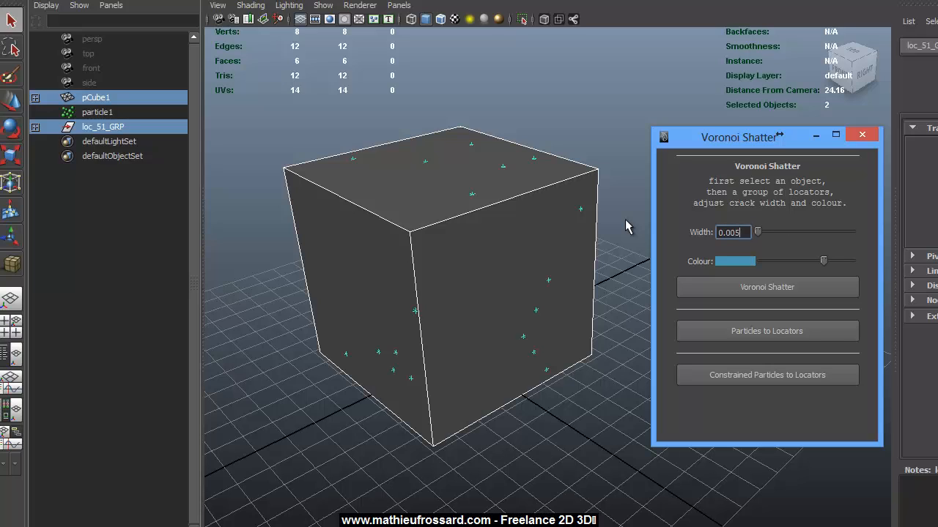
Keep the blue crack colour and run Voronoi Shatter on the cube with the selected locators
click(738, 262)
click(722, 263)
click(773, 289)
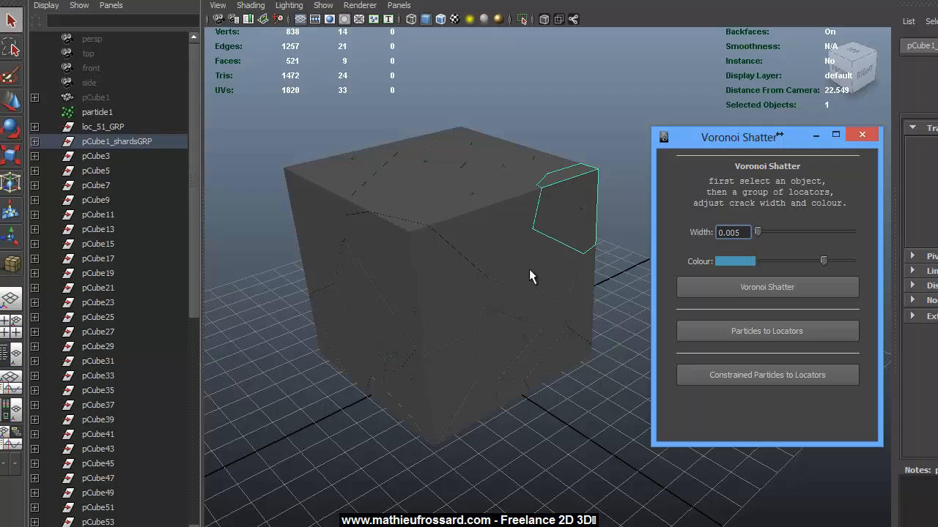
Display wireframe on the shaded cube and examine the fracture pattern on its faces
alt+drag(475, 93, 484, 82)
click(440, 18)
mouse_move(418, 195)
alt+mouse_down()
mouse_move(477, 180)
mouse_move(398, 190)
alt+mouse_up()
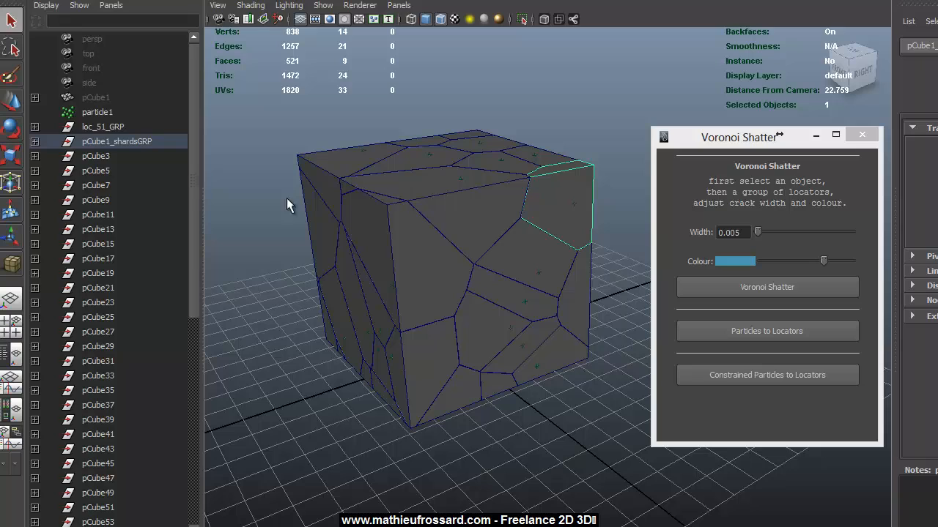
Select all the loose pCube groups left by the shatter and parent them under pCube1_shardsGRP
click(105, 157)
drag(186, 159, 186, 203)
shift+click(108, 508)
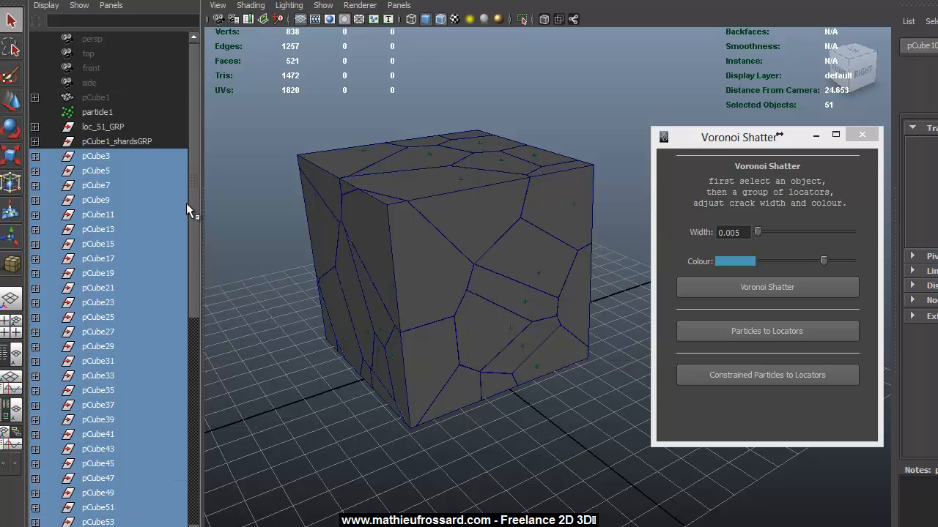
middle_drag(119, 170, 94, 140)
click(93, 140)
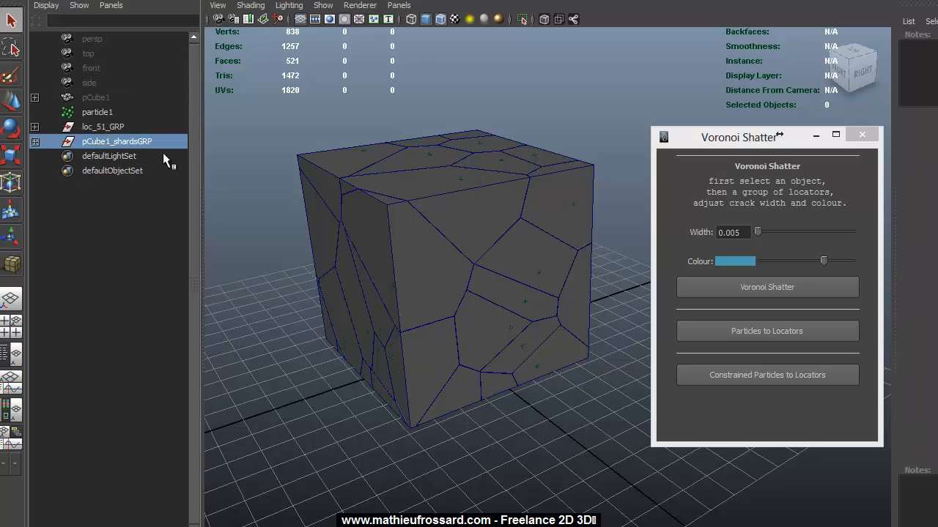
Lift a shard from the top edge out of the cube to examine the coloured interior faces, and undo the move
click(430, 114)
click(562, 203)
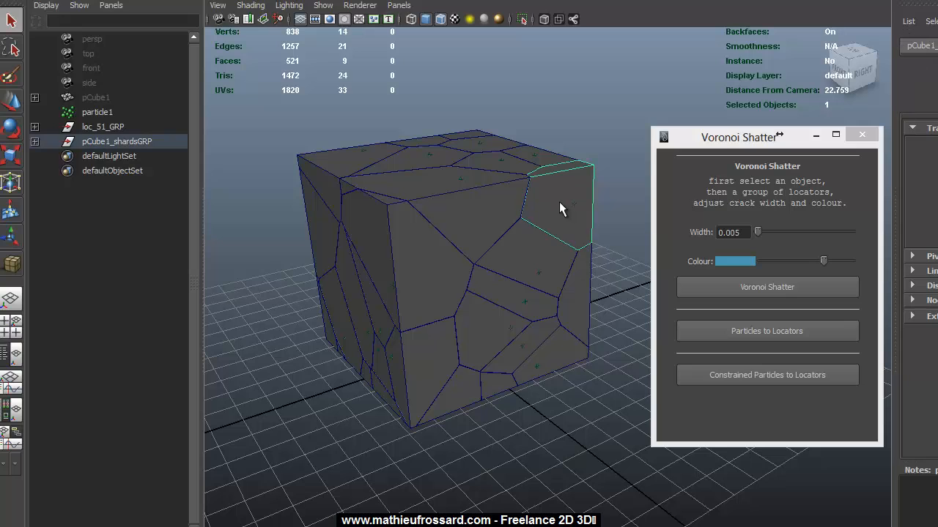
key(w)
alt+drag(519, 207, 472, 400)
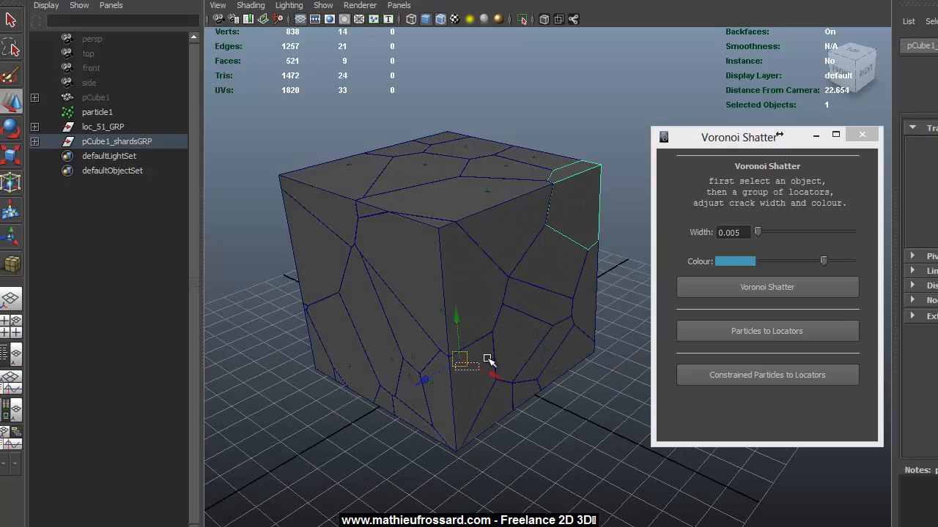
drag(504, 352, 448, 264)
click(533, 213)
click(523, 138)
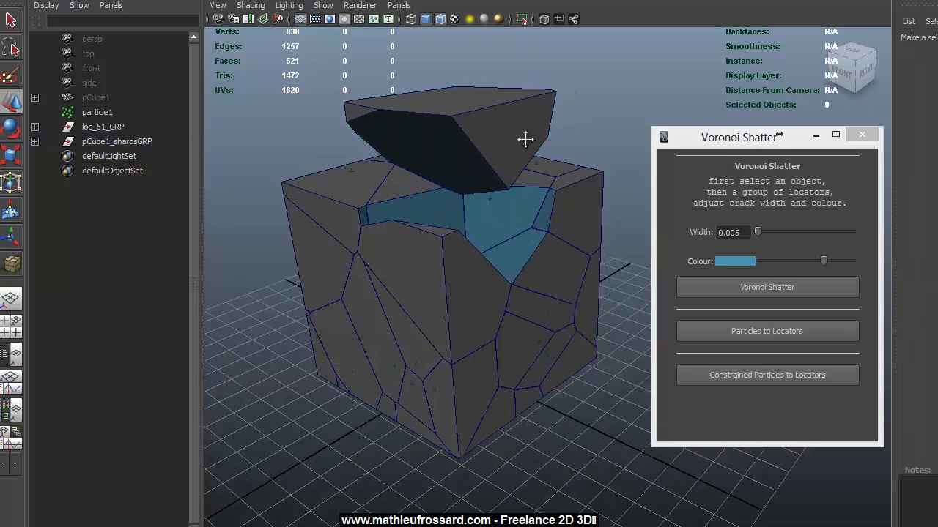
alt+drag(523, 138, 457, 241)
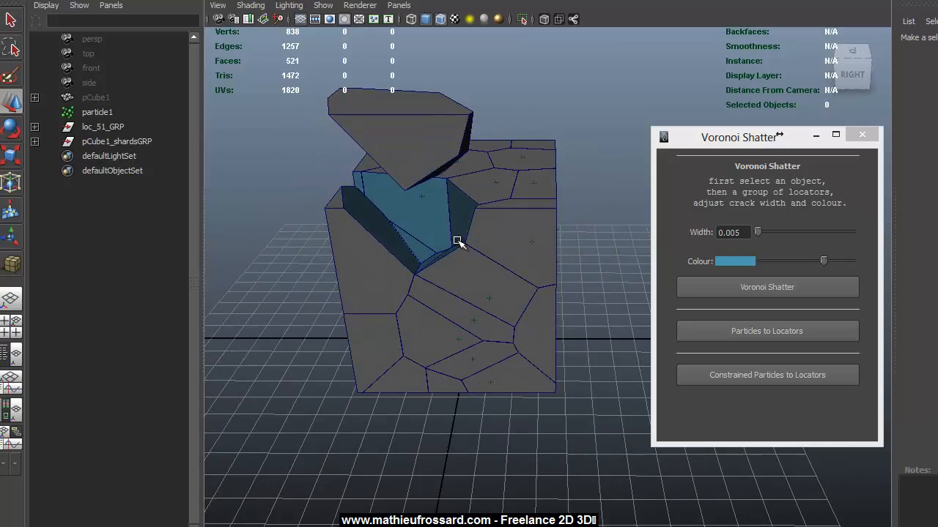
key(ctrl+z)
key(ctrl+z)
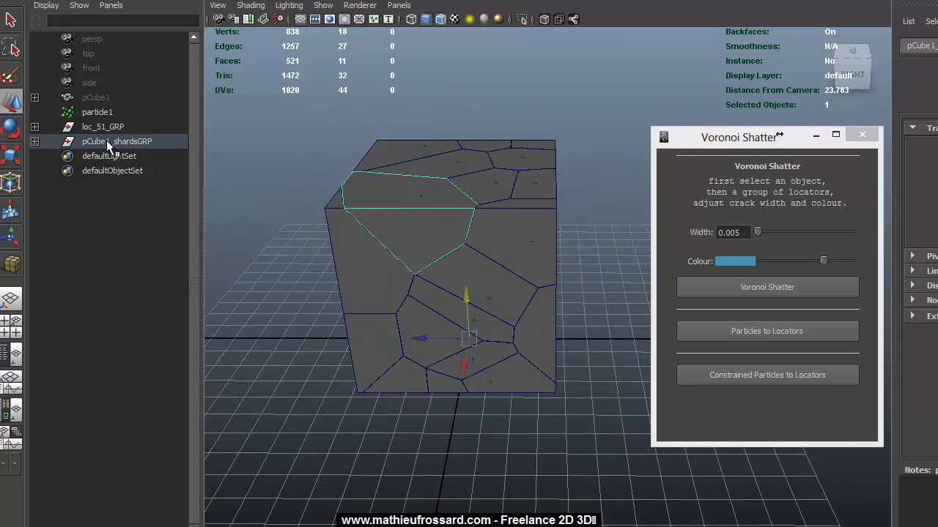
Delete the pCube1_shardsGRP group with all its shards
click(108, 141)
alt+drag(410, 176, 411, 204)
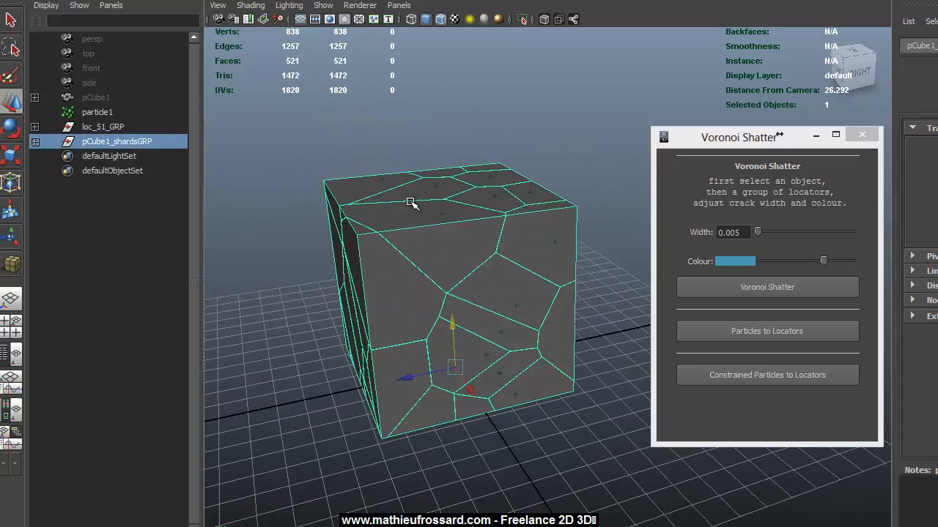
alt+middle_drag(410, 204, 432, 197)
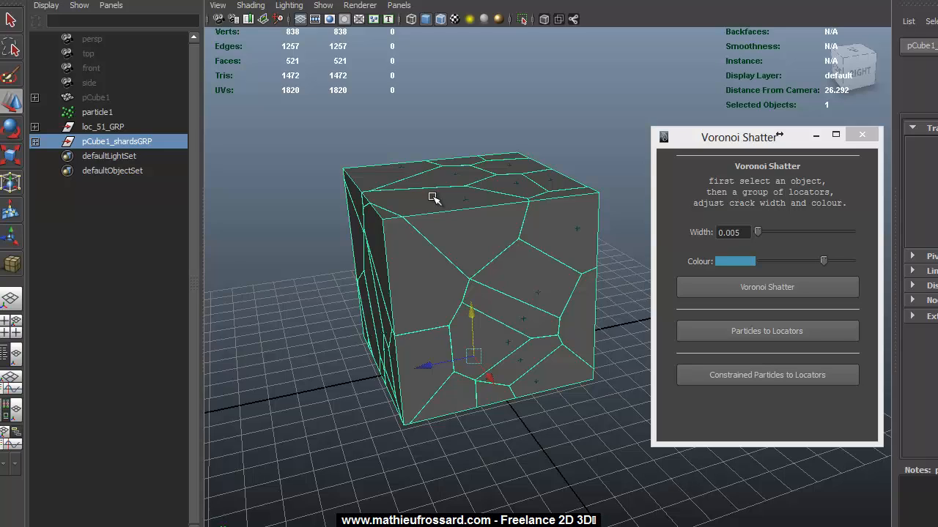
key(Delete)
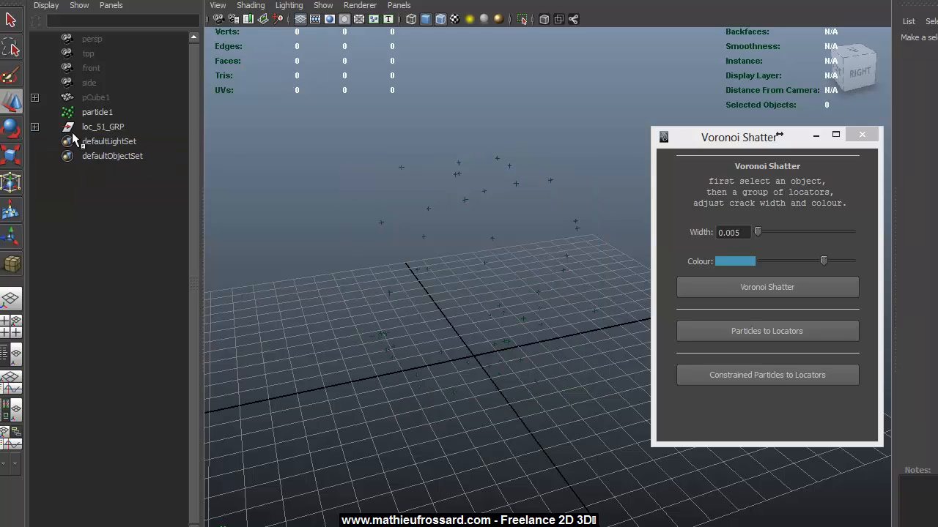
Unhide the original pCube1 and frame it in the perspective view
click(85, 113)
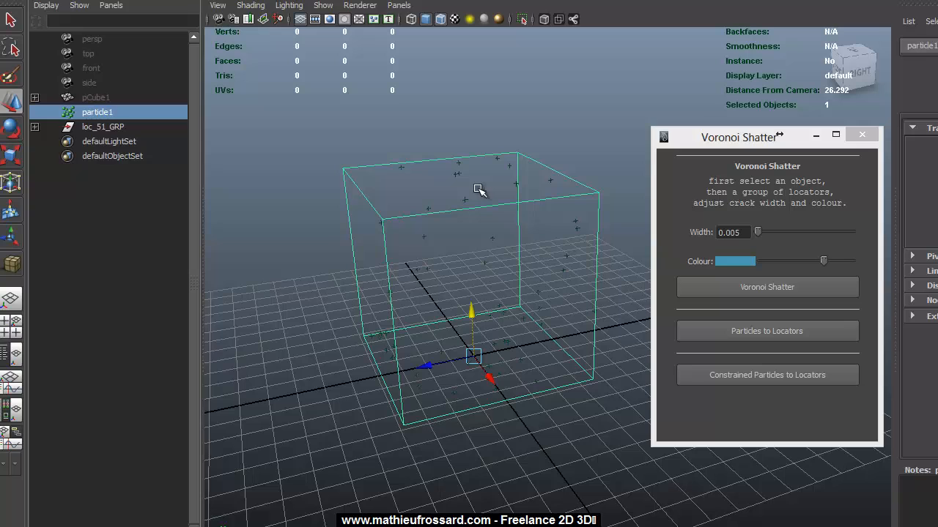
click(93, 99)
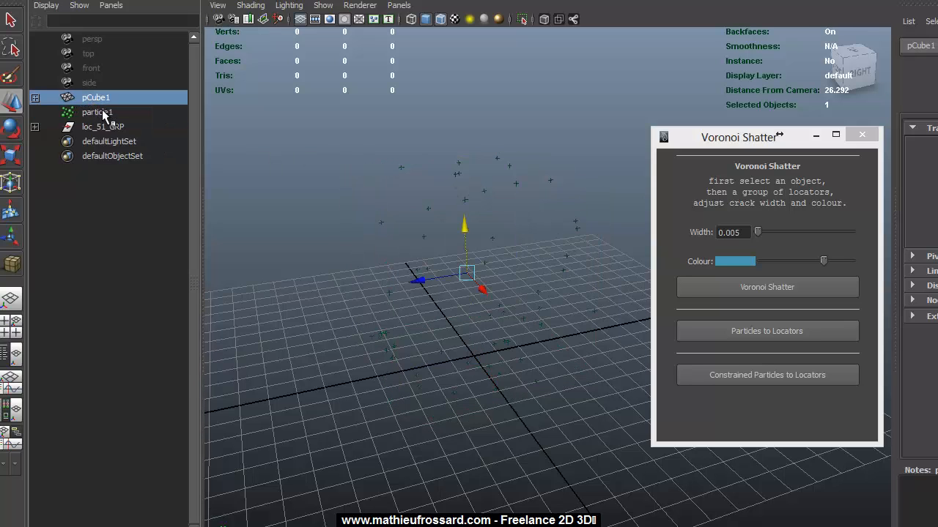
key(shift+h)
key(f)
Delete particle1 and the loc_51_GRP locator group, keeping only the original cube
click(101, 114)
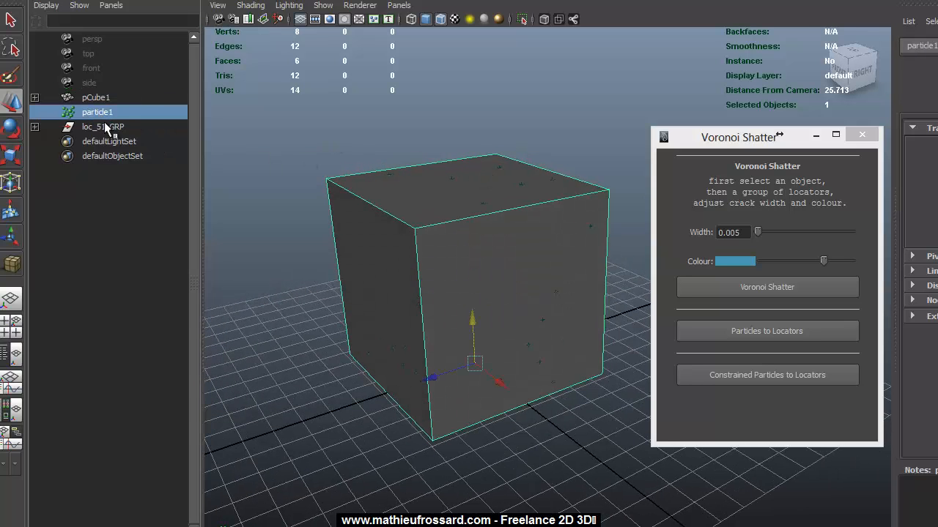
click(107, 127)
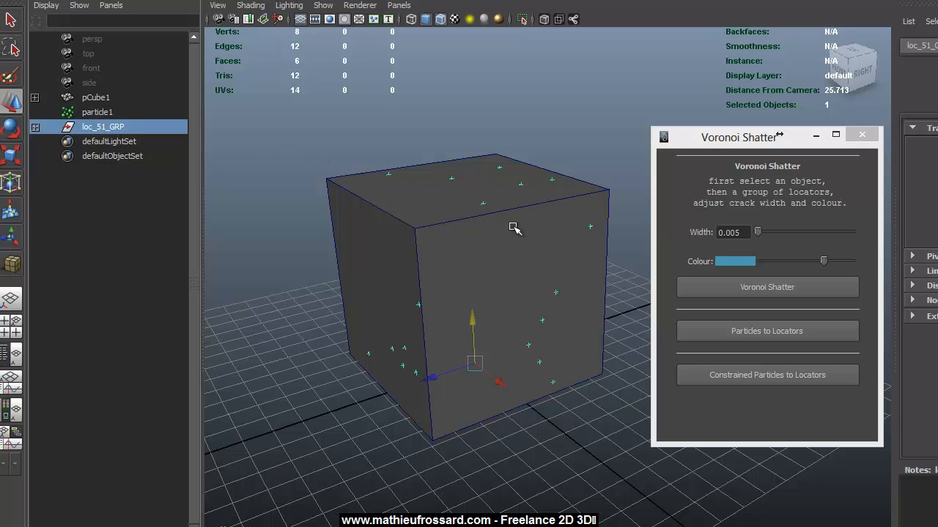
click(96, 110)
key(Delete)
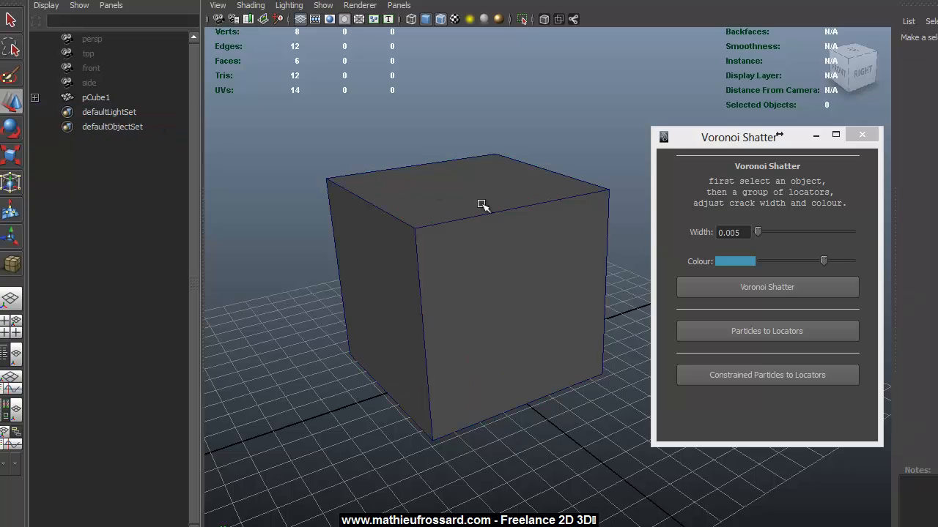
Make pCube1 a live surface so that objects can be snapped onto its faces
mouse_move(470, 226)
alt+mouse_down()
mouse_move(473, 215)
mouse_move(457, 218)
mouse_move(470, 217)
alt+mouse_up()
click(473, 214)
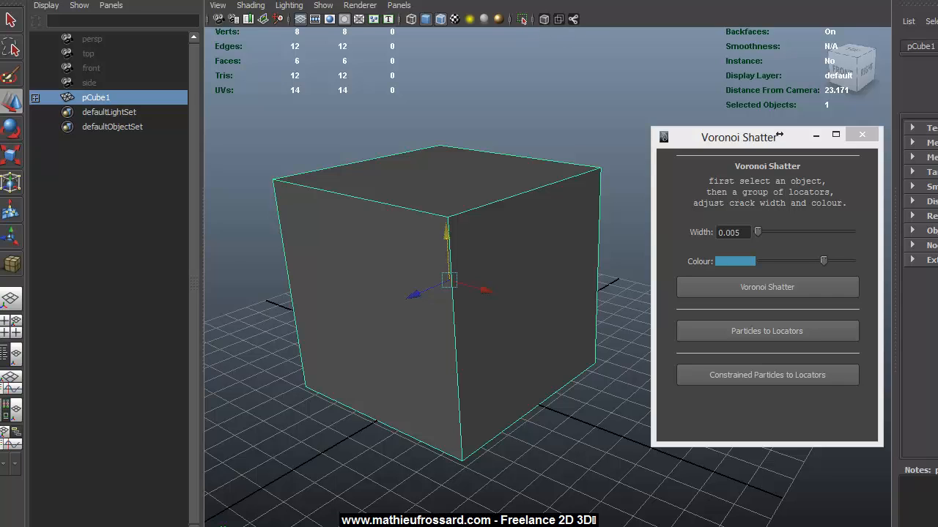
double_click(936, 5)
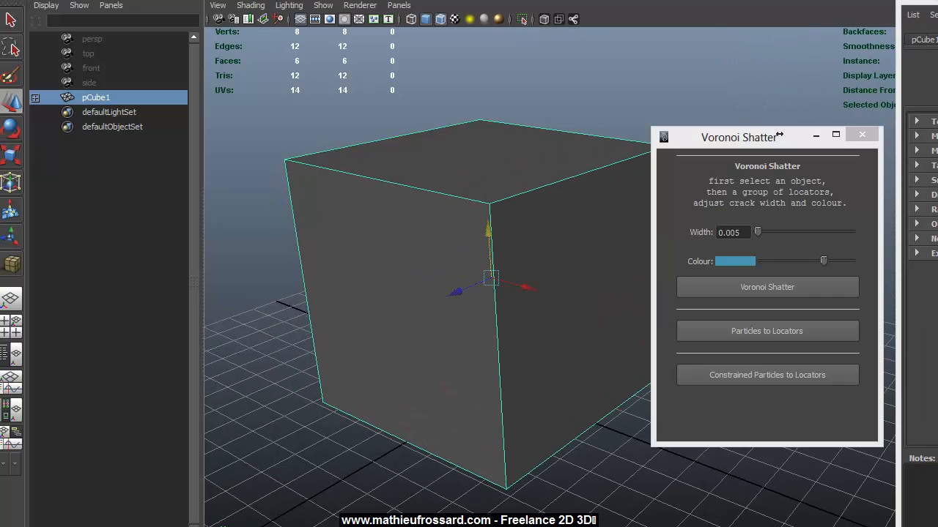
drag(931, 3, 937, 14)
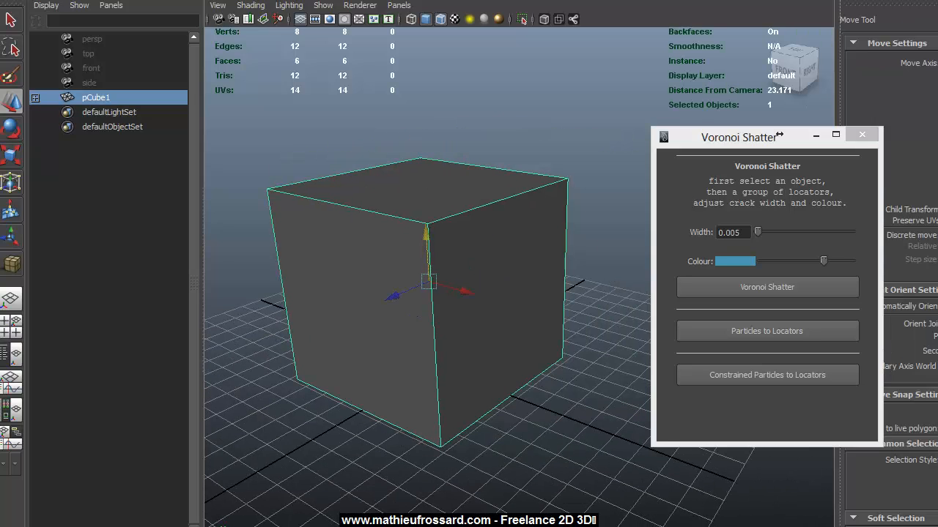
key(ctrl+a)
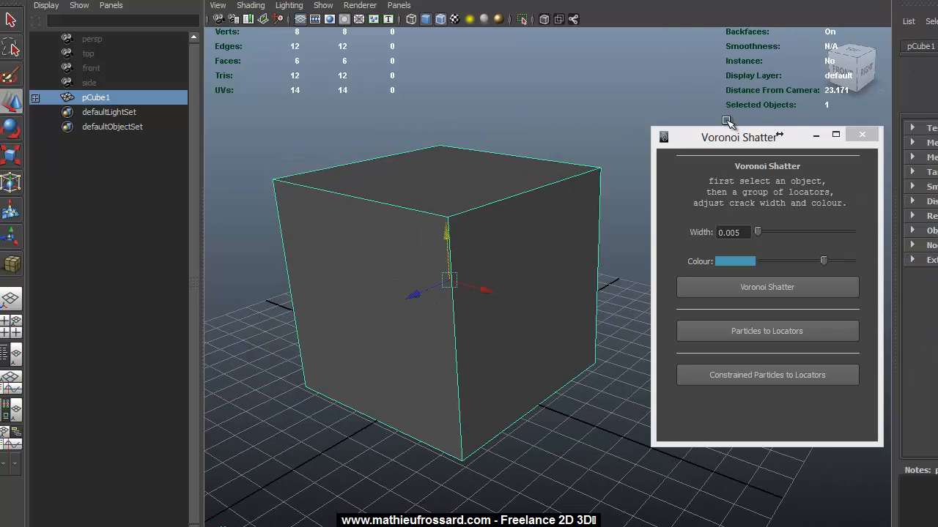
alt+drag(572, 180, 507, 205)
click(592, 516)
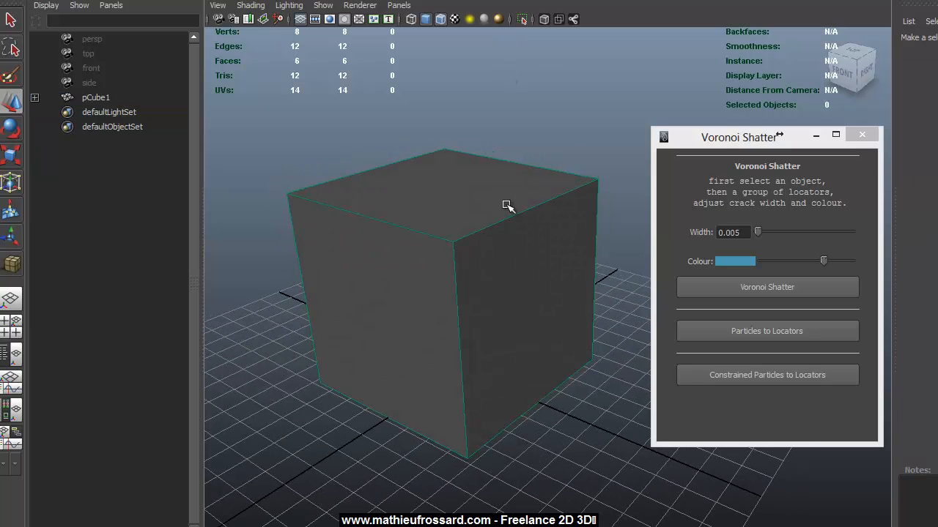
Create a locator and move it onto the front face of the live cube
click(92, 0)
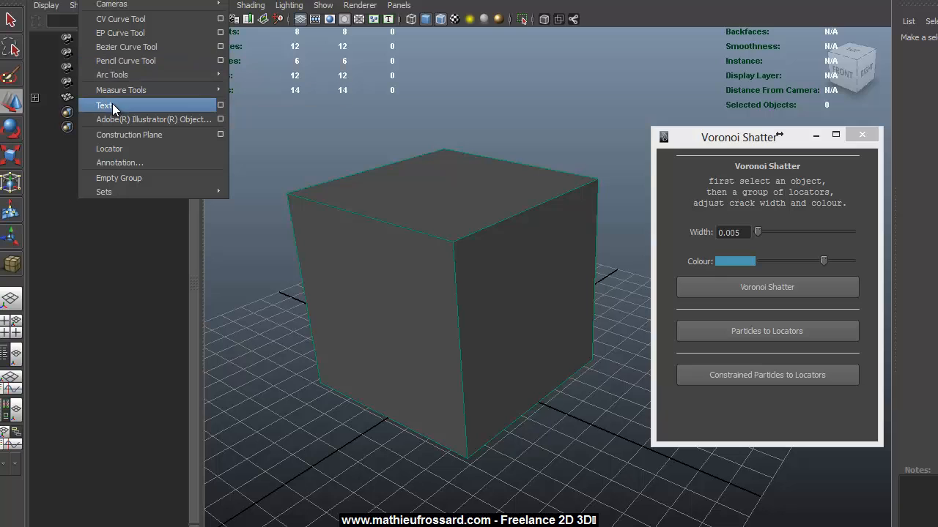
click(118, 147)
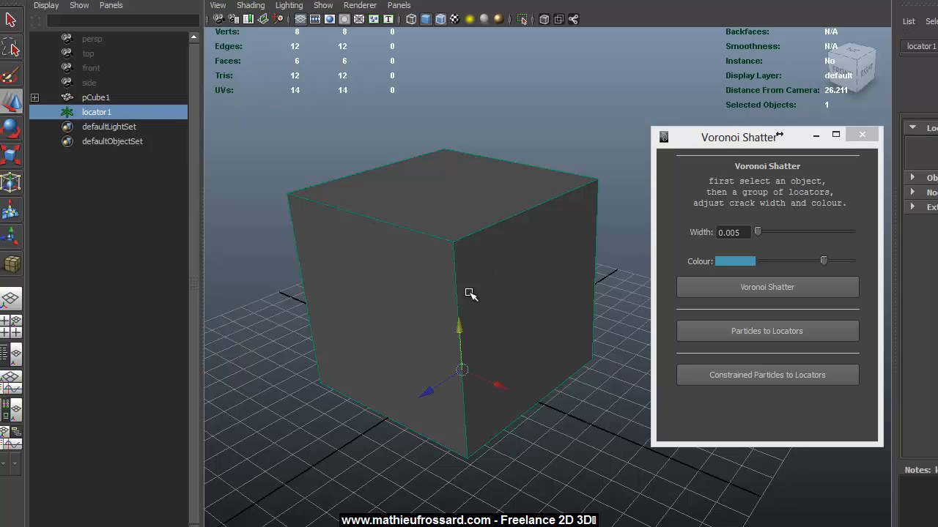
drag(464, 372, 425, 267)
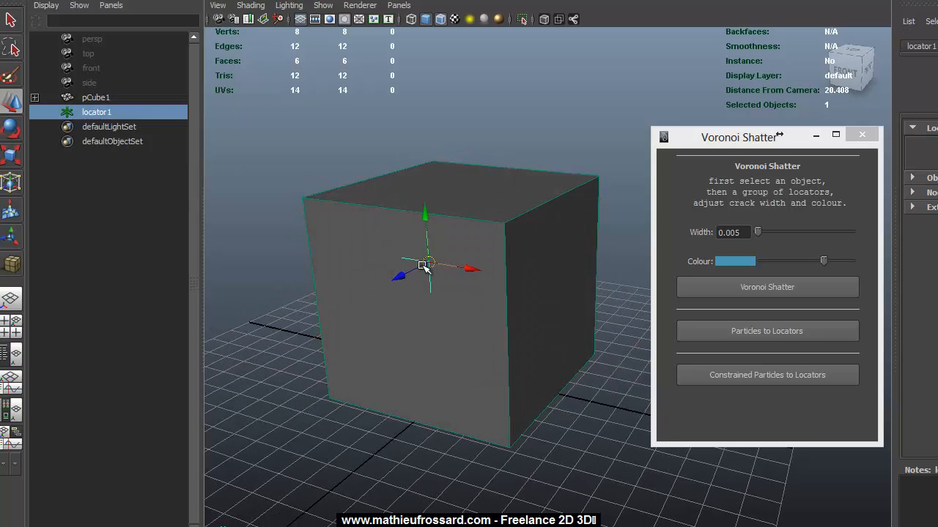
Scale the locator, duplicate it twice and place the copies at separate spots on the cube's side faces
key(r)
middle_drag(528, 258, 511, 232)
alt+drag(453, 254, 421, 255)
key(w)
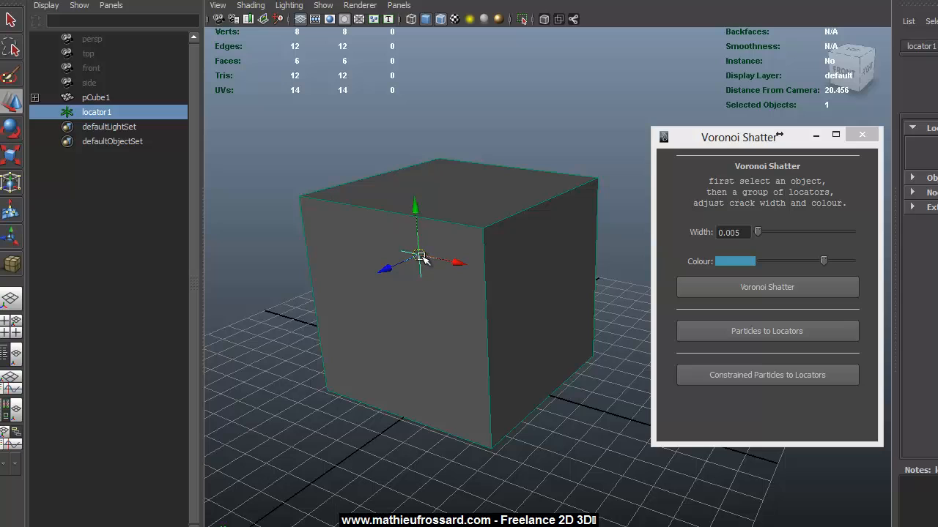
key(ctrl+d)
drag(420, 257, 477, 349)
key(ctrl+d)
drag(431, 398, 545, 199)
Duplicate more locators and spread three of them over the cube's top face
key(ctrl+d)
key(ctrl+d)
key(ctrl+d)
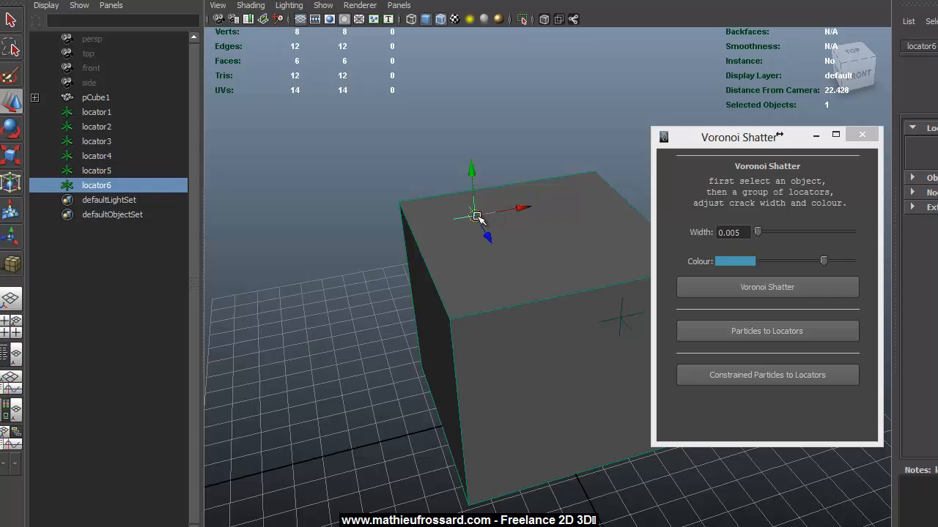
drag(477, 215, 472, 293)
key(ctrl+d)
drag(522, 268, 564, 228)
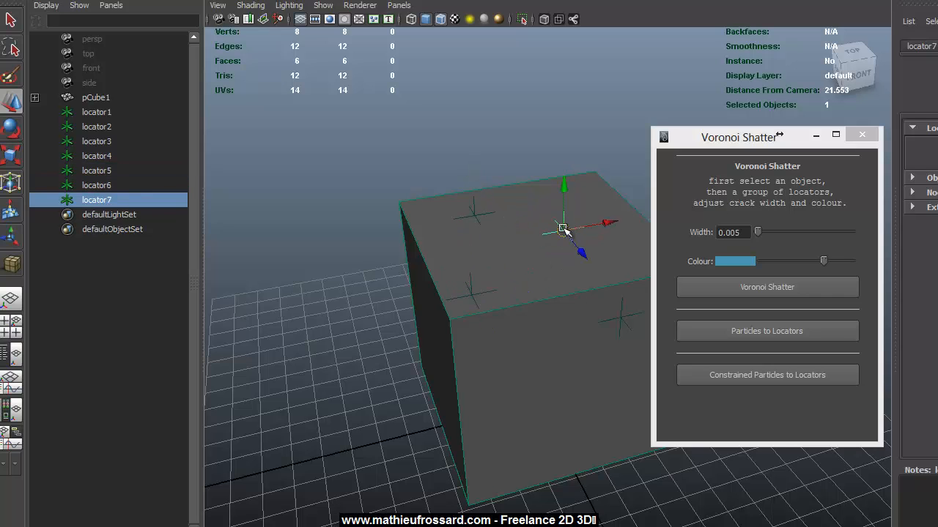
Duplicate three more locators, starting on the cube's left face
alt+right_drag(564, 228, 477, 213)
alt+drag(477, 213, 393, 247)
key(ctrl+d)
key(ctrl+d)
key(ctrl+d)
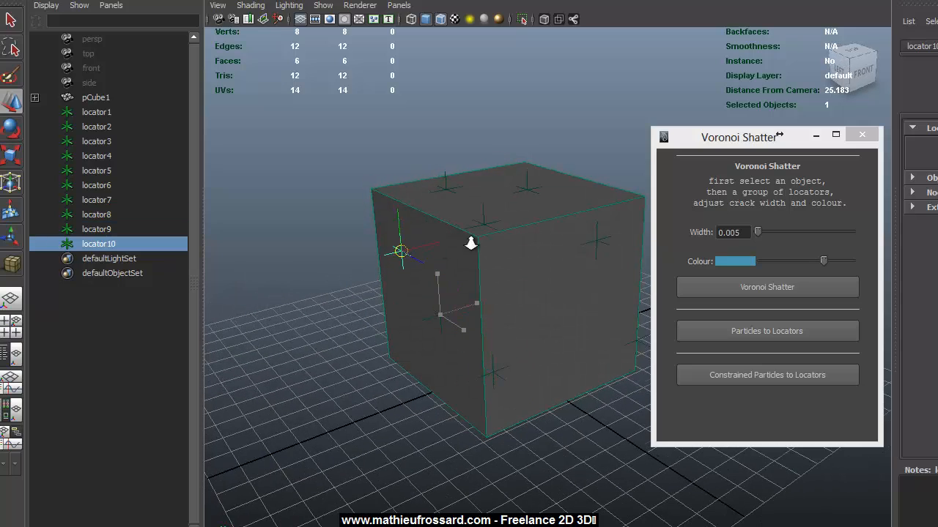
Duplicate further locators and scatter them over the cube's remaining side faces until there are 15 in total
alt+right_drag(471, 244, 388, 254)
alt+drag(388, 253, 518, 236)
alt+middle_drag(517, 236, 383, 249)
alt+drag(383, 249, 453, 276)
alt+right_drag(452, 275, 478, 269)
alt+middle_drag(478, 269, 444, 263)
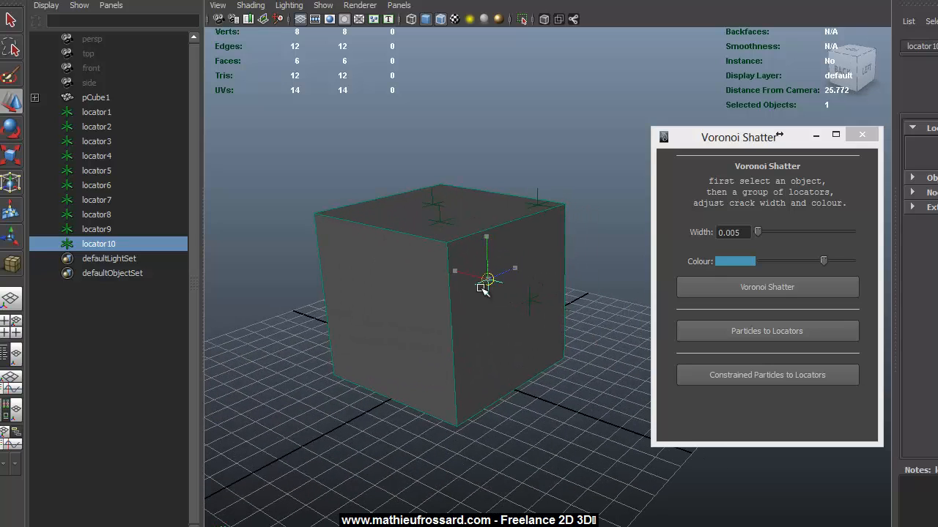
drag(482, 282, 372, 295)
key(ctrl+d)
key(ctrl+d)
key(ctrl+d)
key(ctrl+d)
alt+drag(347, 330, 411, 317)
key(ctrl+d)
Group locator1 through locator15 together and clear the selection
click(96, 112)
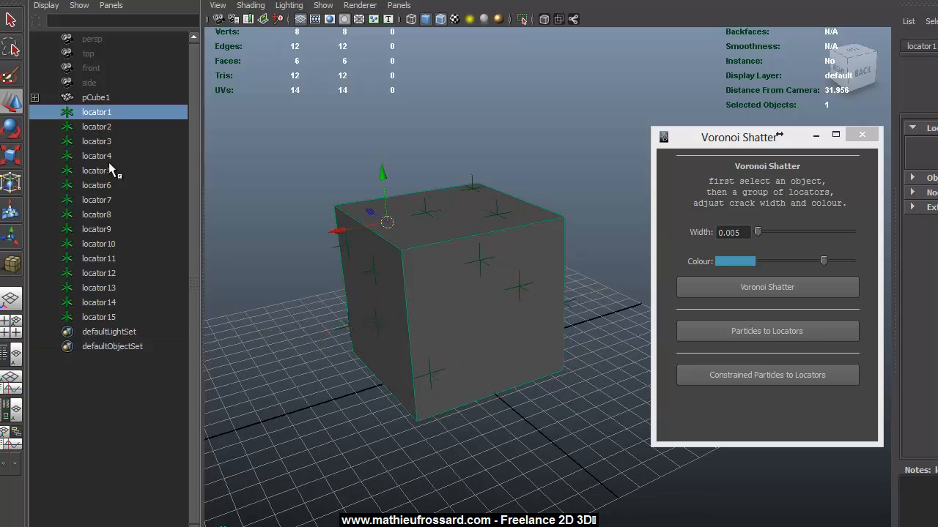
shift+click(113, 318)
key(ctrl+g)
click(288, 140)
alt+drag(289, 140, 428, 180)
click(525, 73)
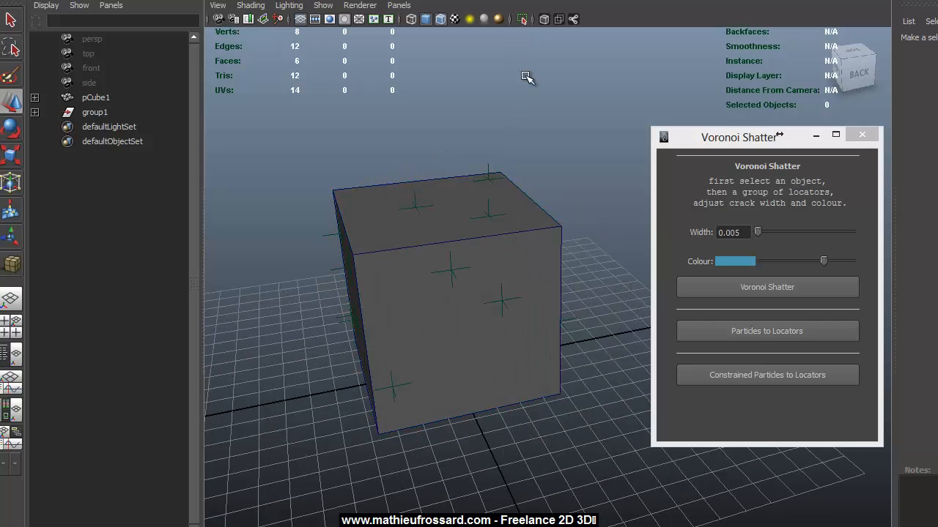
Shatter pCube1 with the locators in group1 using Voronoi Shatter at a crack width of 0.100
alt+drag(517, 152, 373, 191)
alt+right_drag(372, 191, 484, 213)
alt+middle_drag(491, 213, 536, 221)
click(93, 97)
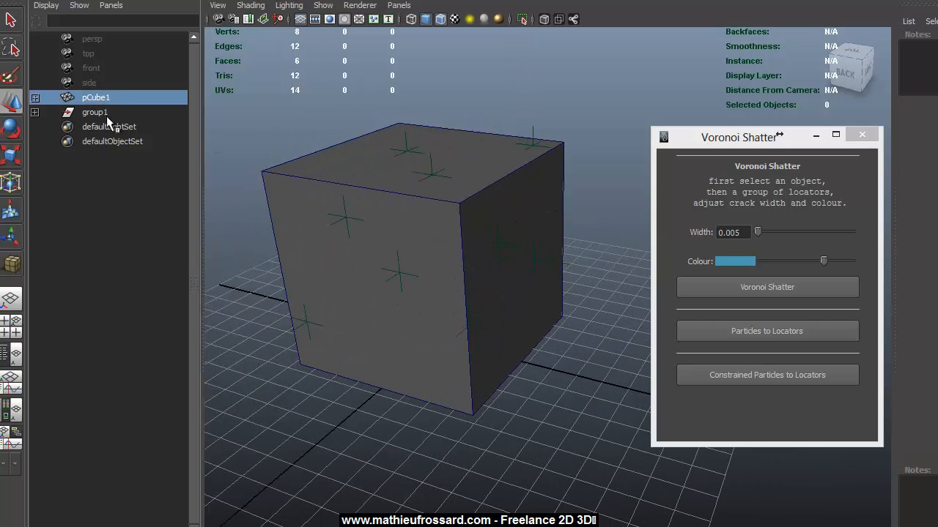
ctrl+click(102, 112)
click(749, 287)
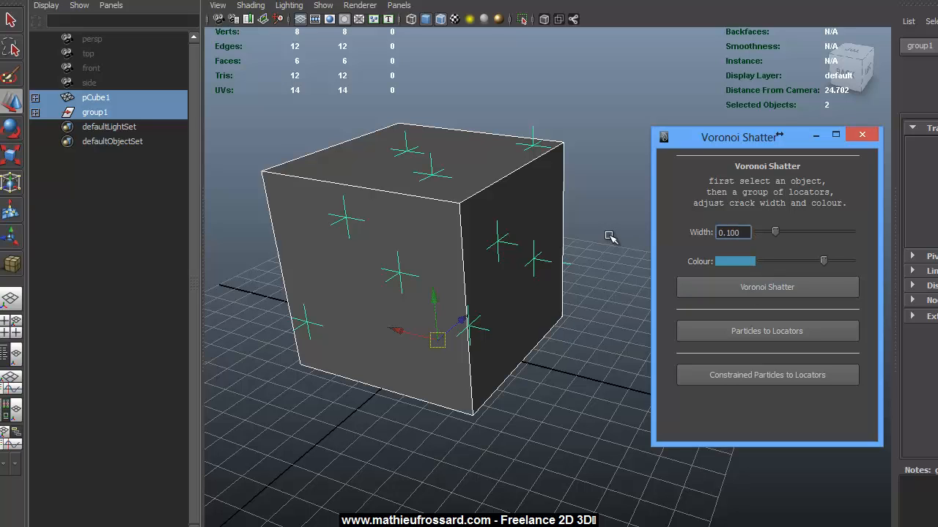
click(693, 287)
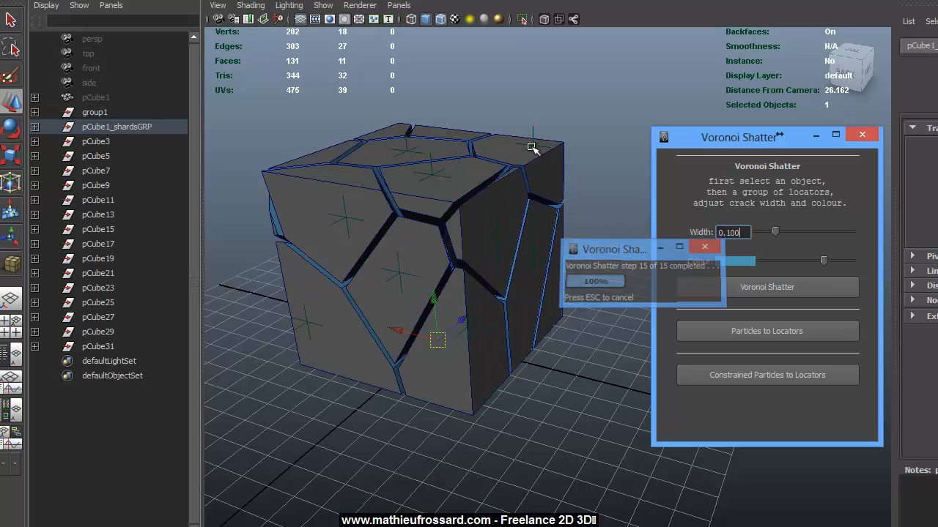
Examine the cracks and shards on the top and sides of the shattered cube
alt+drag(441, 194, 440, 220)
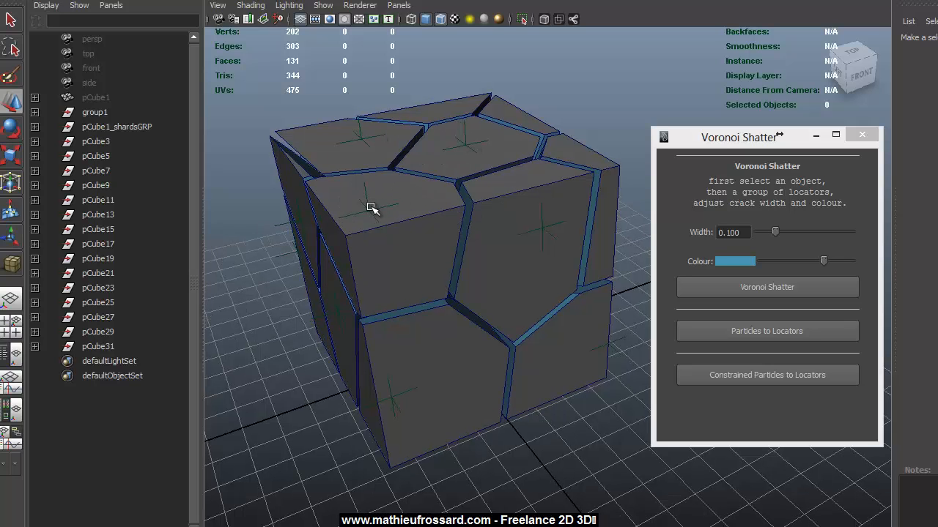
alt+drag(463, 226, 466, 188)
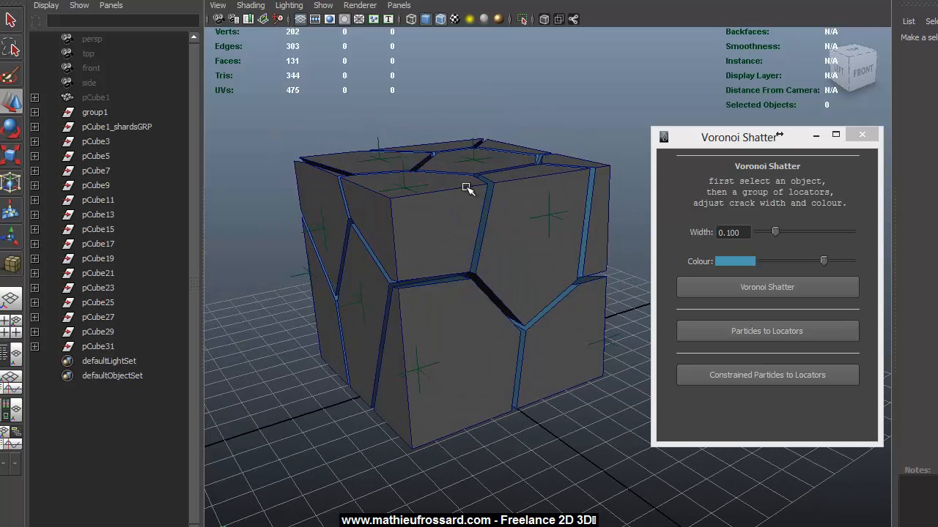
alt+drag(490, 228, 475, 265)
alt+drag(543, 245, 390, 239)
alt+drag(459, 243, 435, 303)
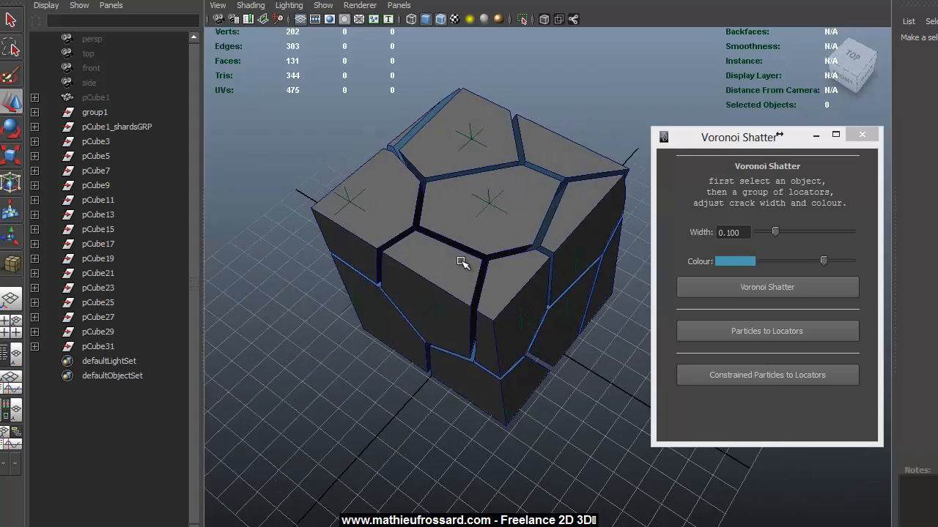
alt+drag(461, 262, 465, 190)
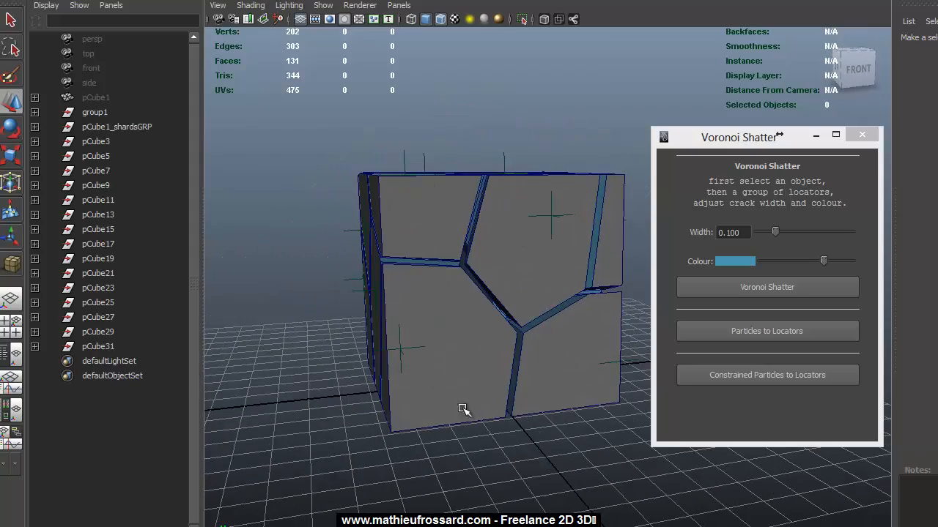
alt+drag(463, 409, 452, 277)
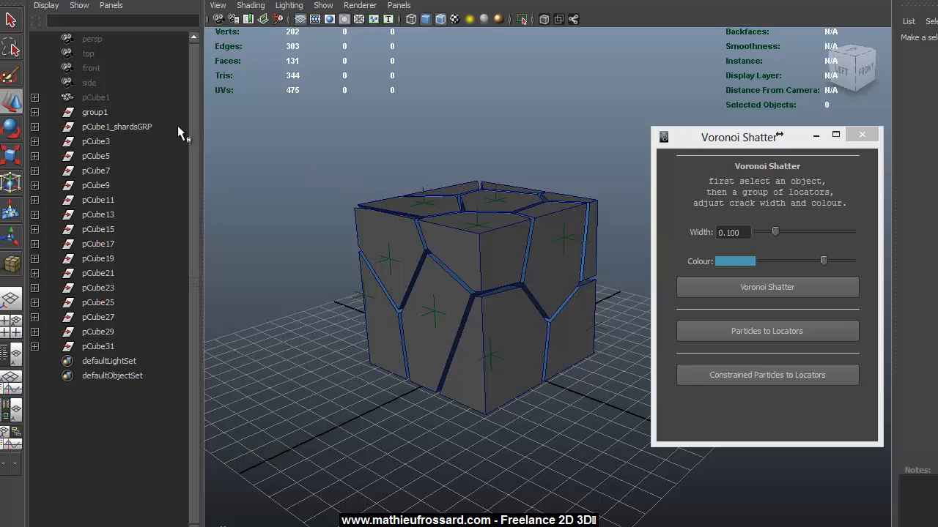
Delete pCube1_shardsGRP, the leftover groups pCube3 to pCube31 and group1, and close the Voronoi Shatter window
click(100, 128)
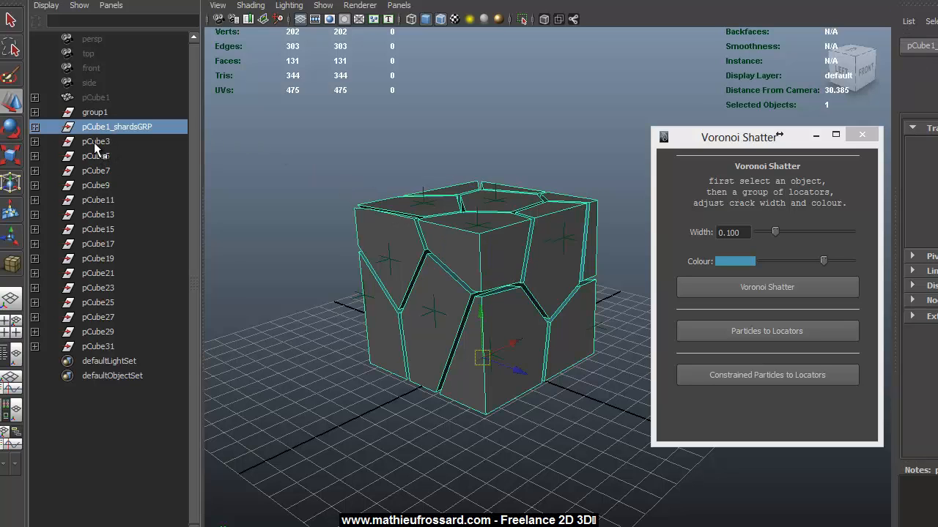
key(Delete)
click(94, 126)
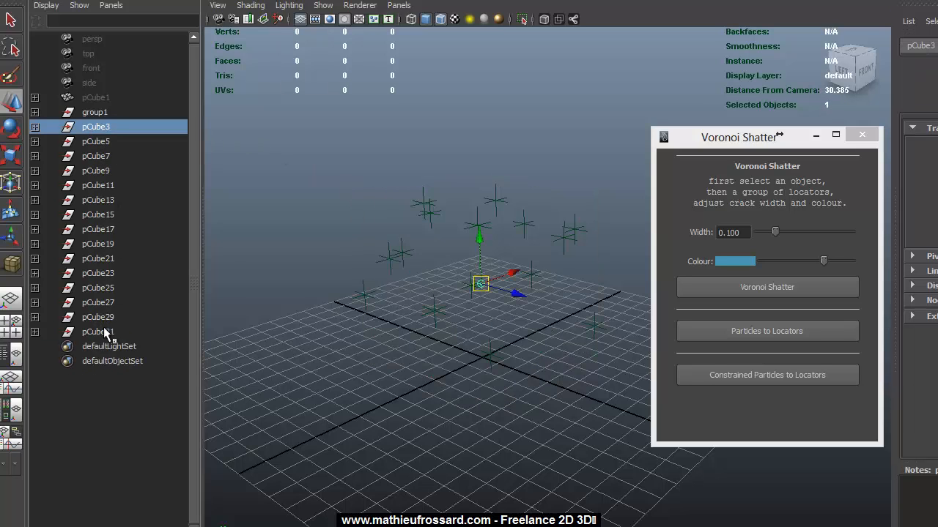
shift+click(103, 329)
key(Delete)
click(94, 114)
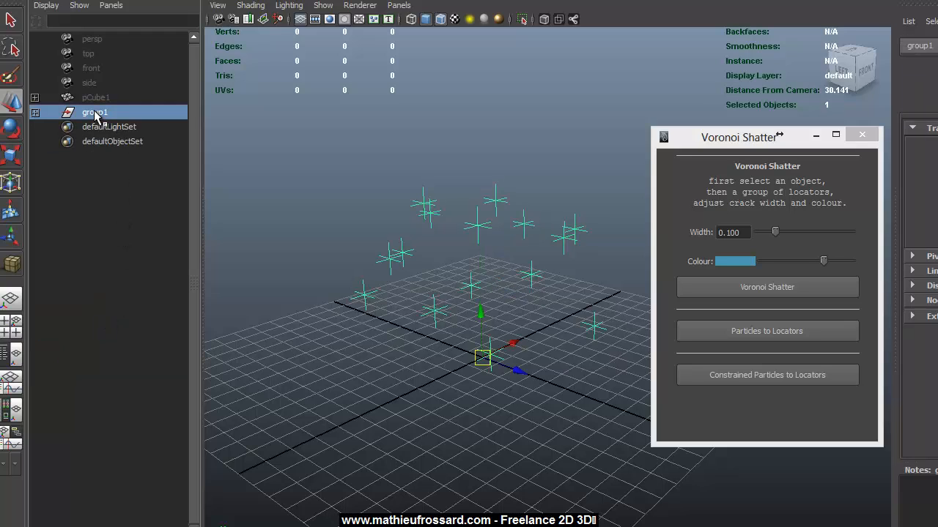
key(Delete)
click(870, 135)
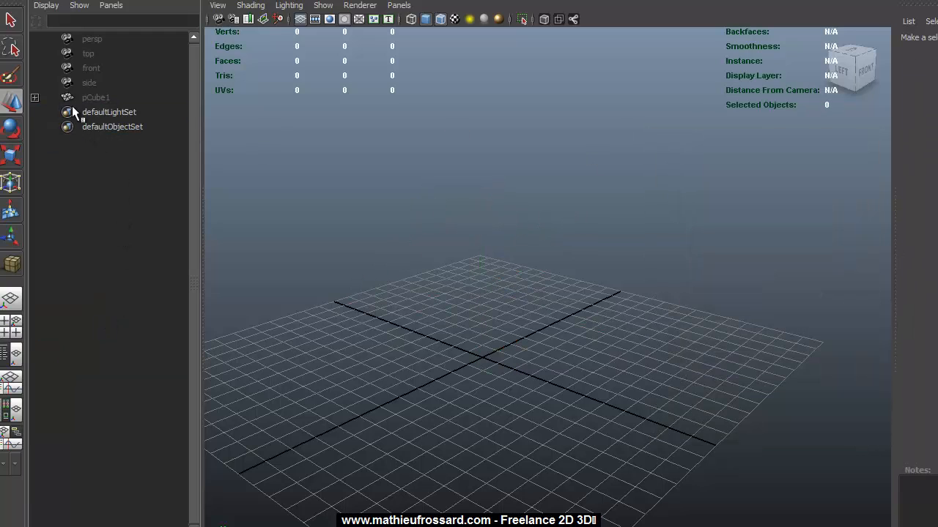
Unhide the original pCube1 and delete it to empty the scene
click(95, 97)
key(shift+h)
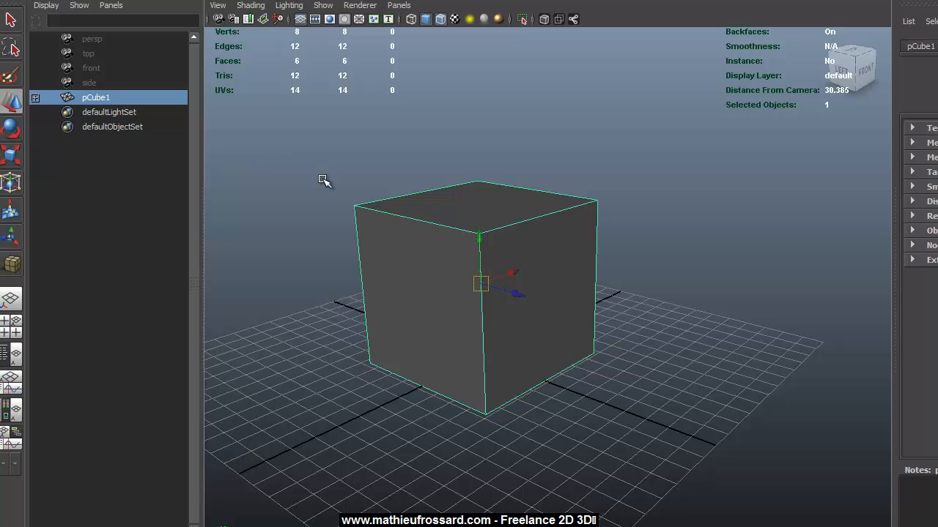
key(Delete)
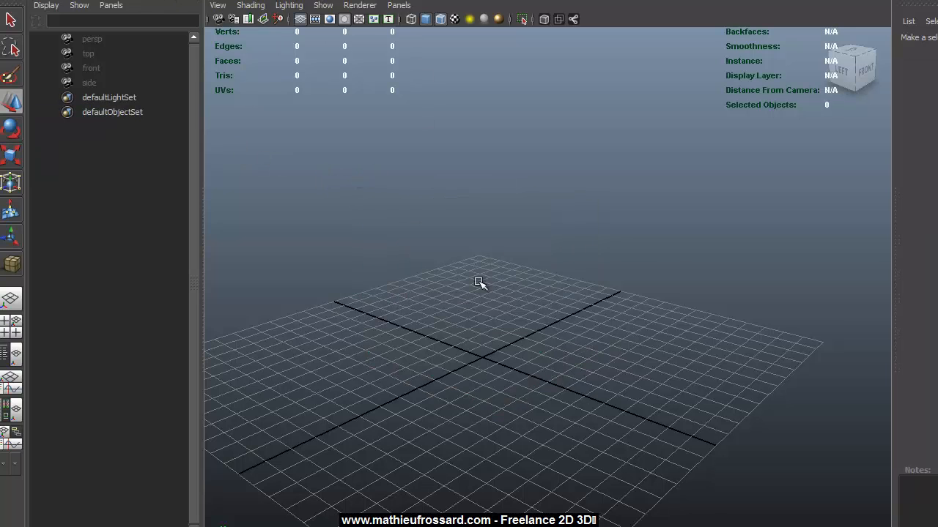
Create a thick-walled polygon pipe centred on the grid
shift+right_drag(478, 281, 499, 295)
alt+drag(499, 294, 501, 362)
alt+middle_drag(501, 332, 498, 239)
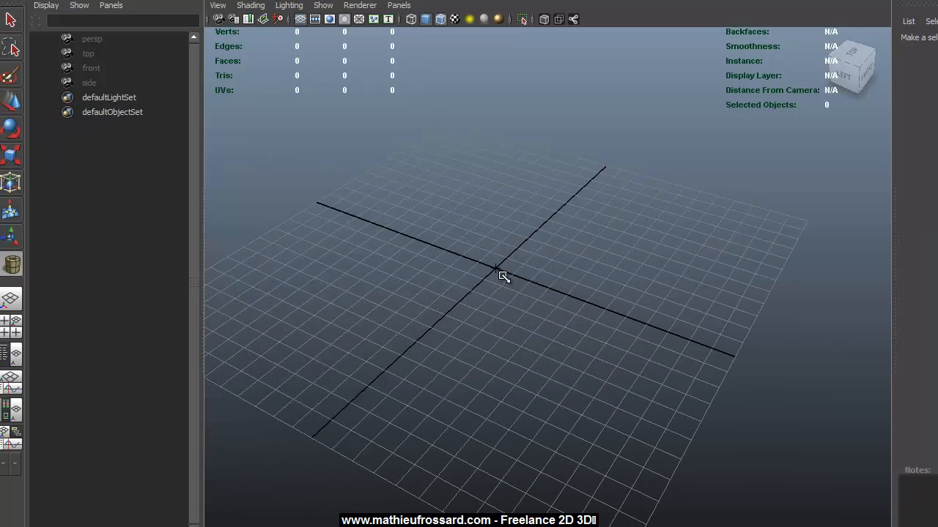
drag(532, 272, 638, 241)
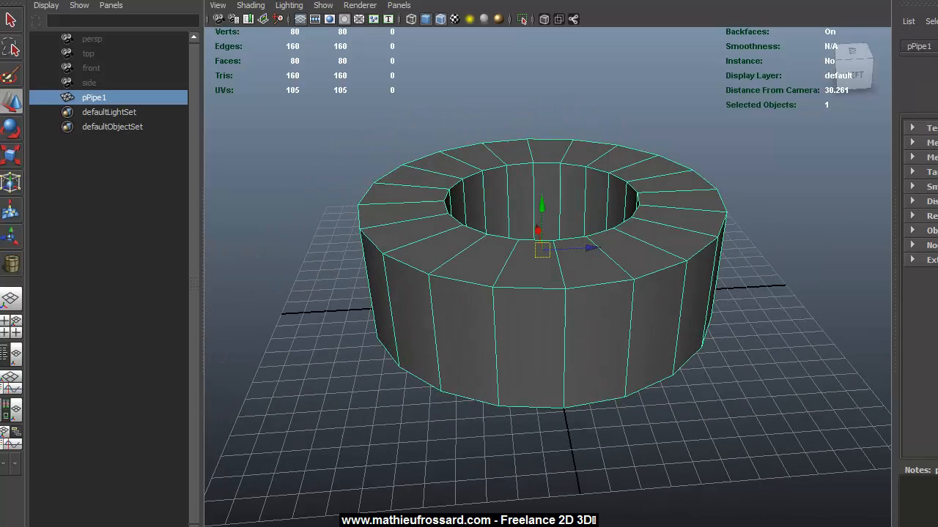
Increase the pipe's subdivisions around its axis to make the ring rounder
key(ctrl+a)
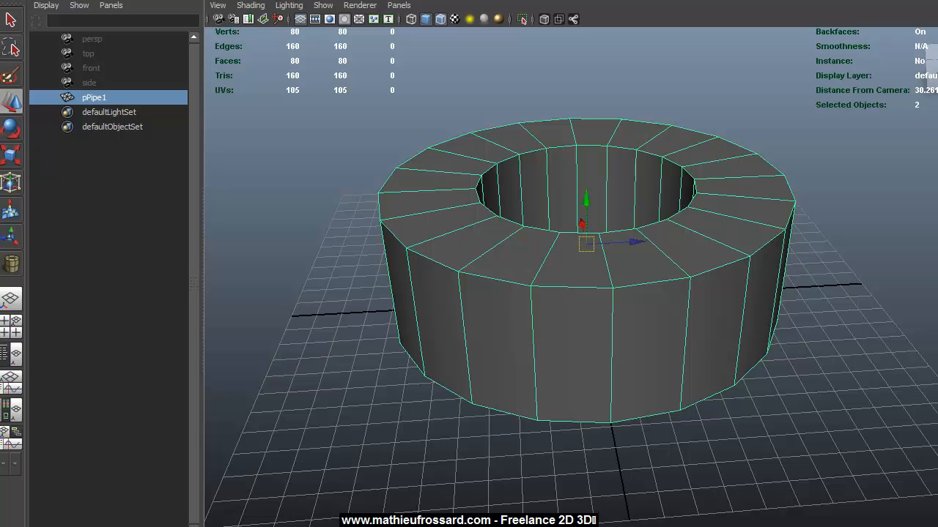
key(Return)
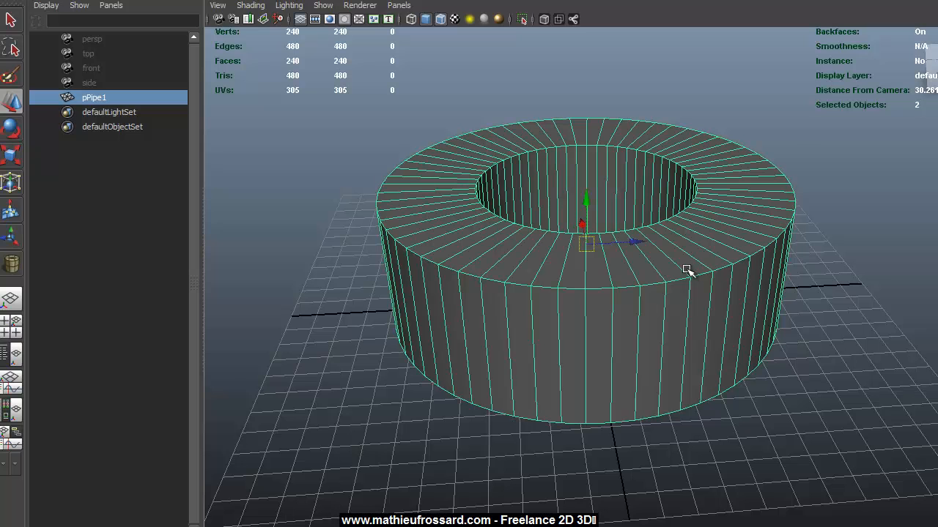
alt+drag(687, 271, 636, 89)
alt+drag(586, 96, 590, 150)
click(726, 194)
alt+drag(726, 194, 628, 218)
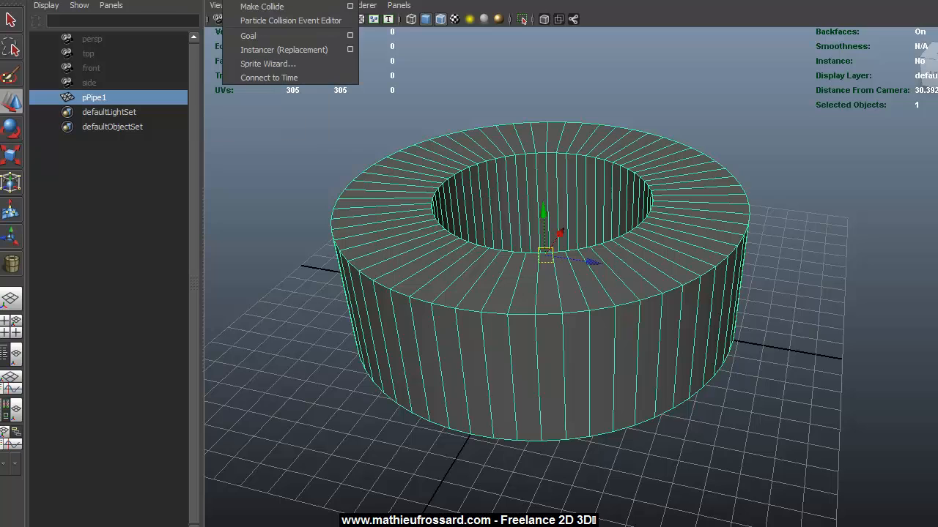
Add a Surface emitter to the pipe with a rate of 10 particles per second and speed 0
click(350, 0)
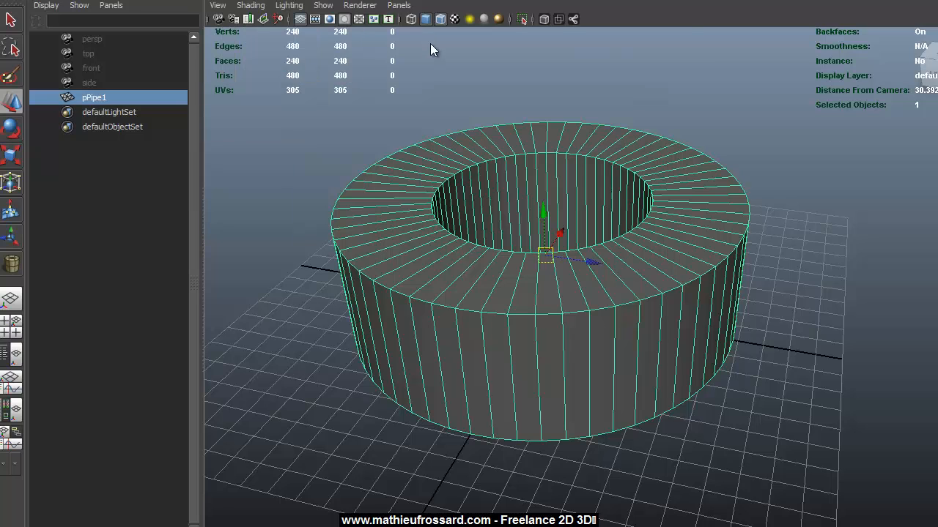
drag(431, 44, 363, 92)
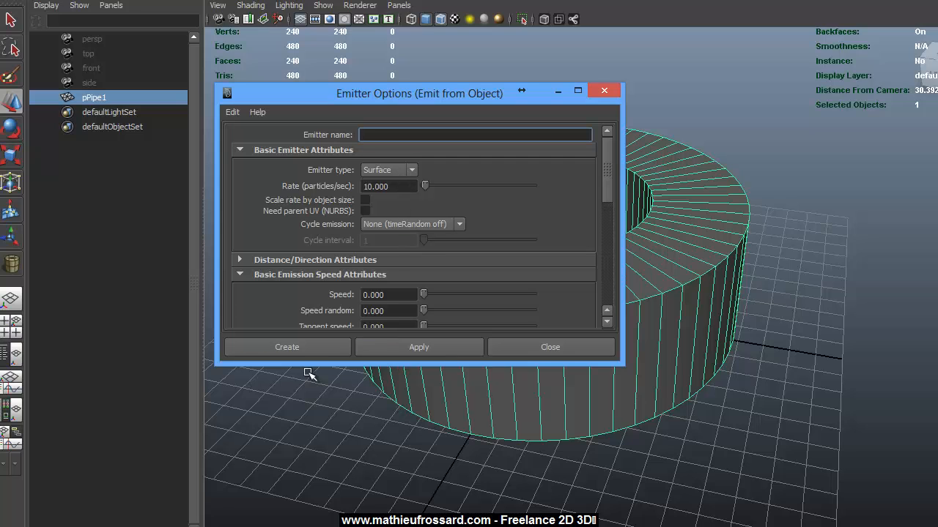
click(299, 348)
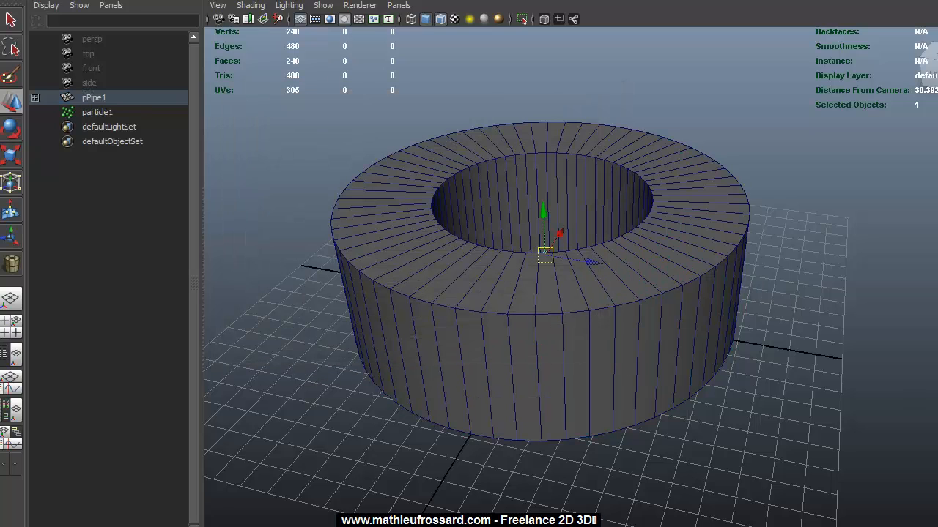
Play the simulation to emit particles on the pipe and check their distribution in wireframe and shaded display
key(alt+v)
key(alt+v)
key(alt+v)
key(alt+v)
mouse_move(674, 329)
alt+mouse_down()
mouse_move(674, 310)
mouse_move(625, 324)
mouse_move(638, 305)
alt+mouse_up()
key(4)
key(5)
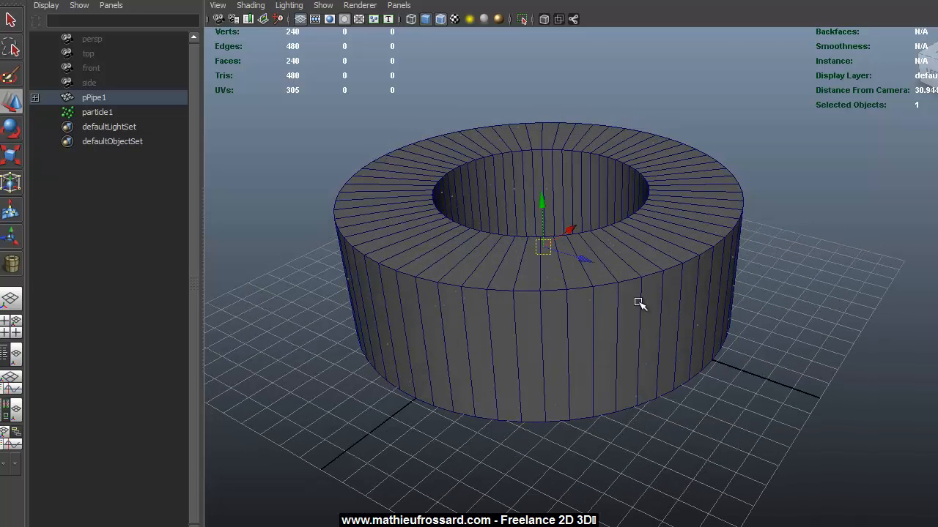
Open the Voronoi Shatter window again and convert particle1 to locators, keeping the window clear of the pipe
click(139, 110)
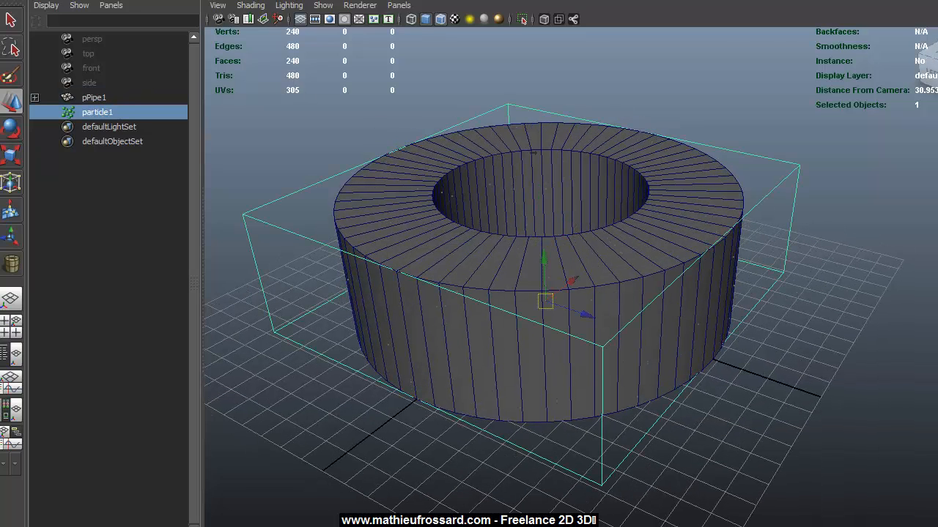
drag(540, 153, 803, 122)
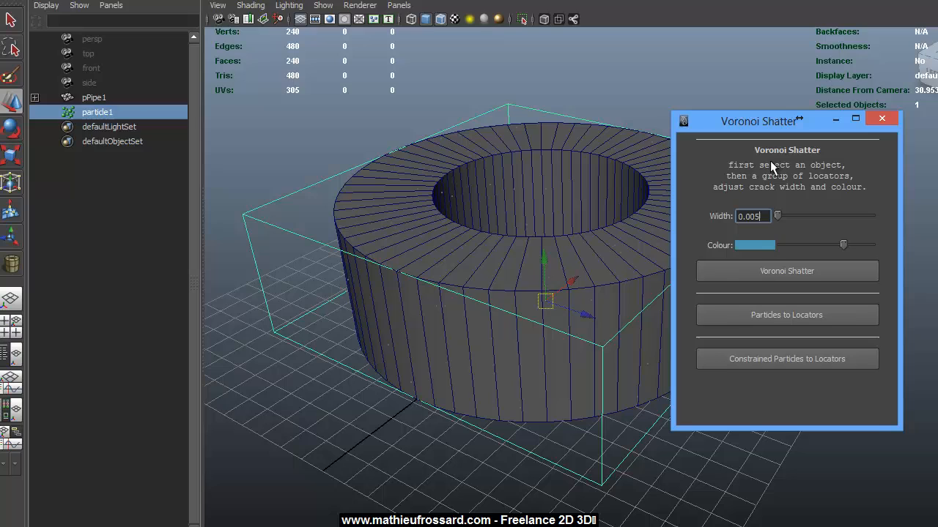
click(795, 317)
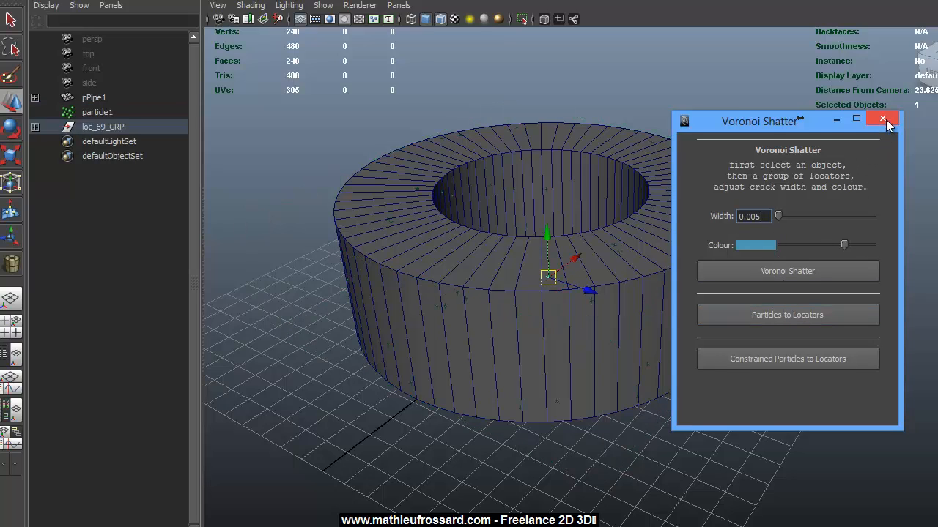
drag(763, 130, 855, 129)
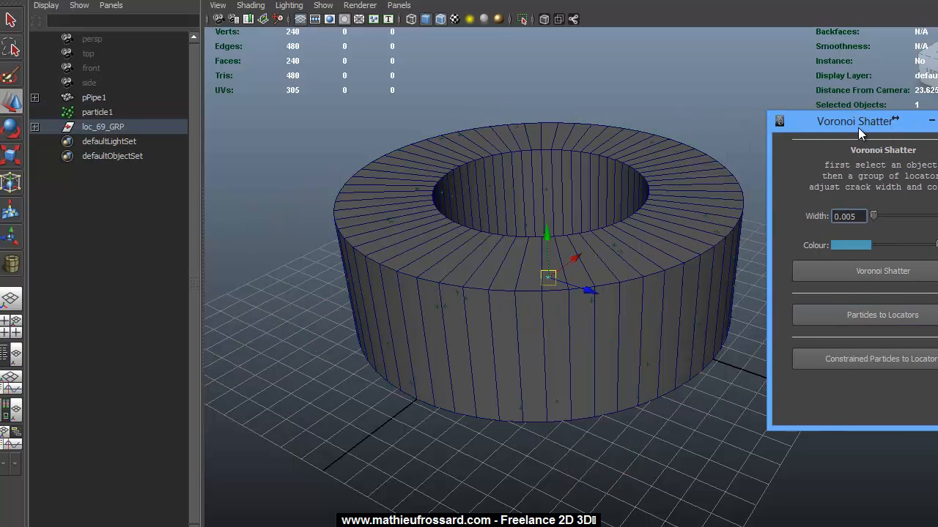
Run Voronoi Shatter on pPipe1 using the loc_69_GRP locators and put the script window away
click(92, 98)
ctrl+click(103, 126)
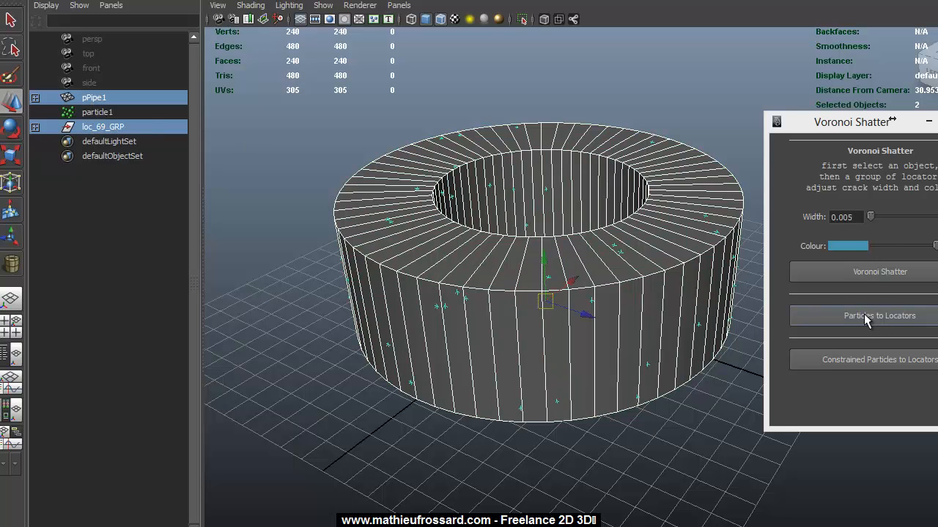
click(873, 272)
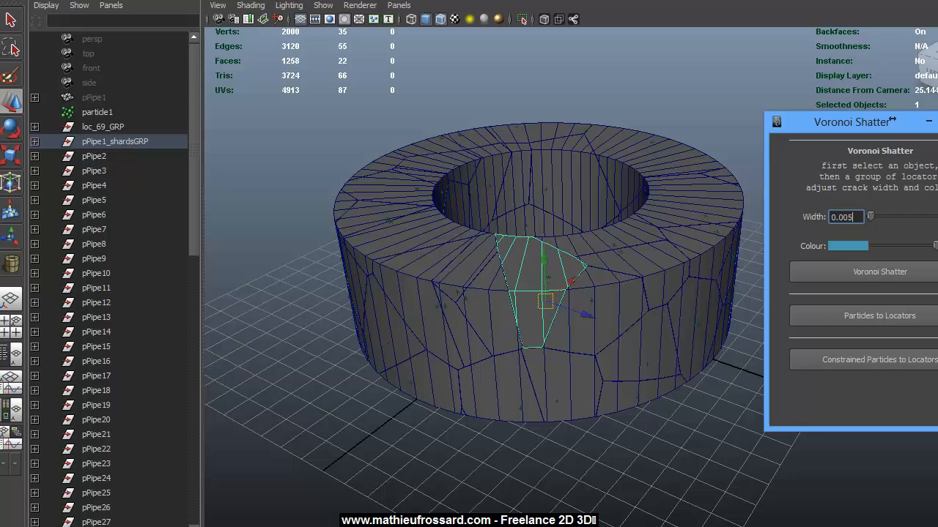
click(928, 122)
Delete the leftover groups pPipe2 through pPipe70, keeping pPipe1_shardsGRP
click(82, 155)
scroll(99, 264, down, 12)
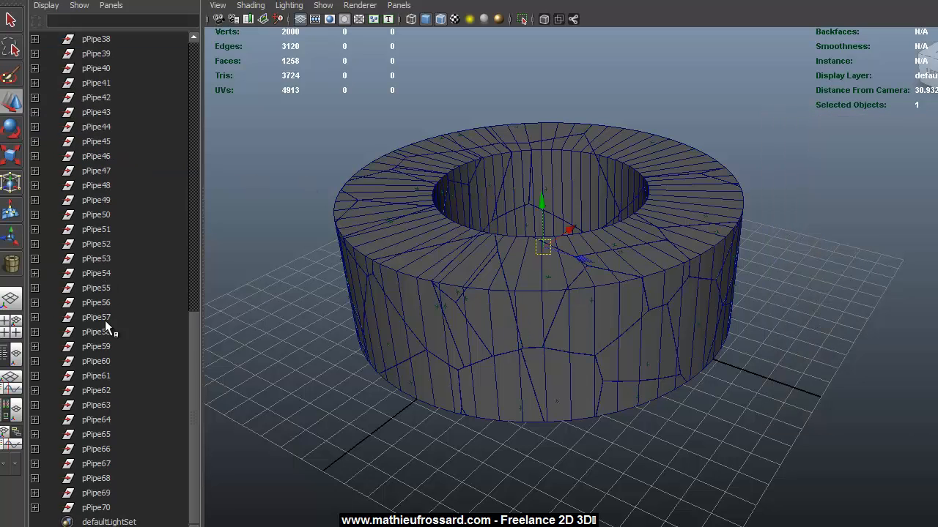
shift+click(108, 510)
key(Delete)
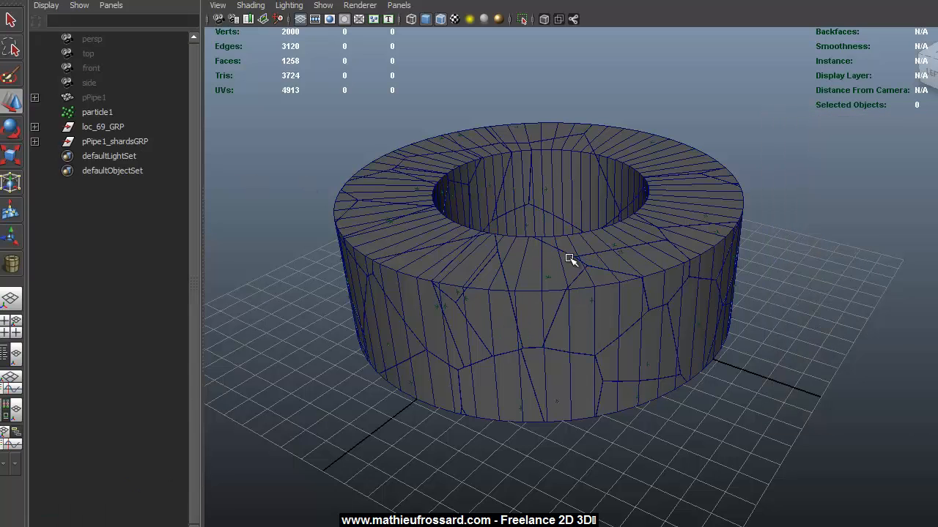
Inspect the shattered pipe by selecting pPipe1_shardsGRP, loc_69_GRP and locator10 inside the expanded locator group
alt+drag(570, 259, 567, 249)
scroll(567, 249, up, 3)
click(92, 141)
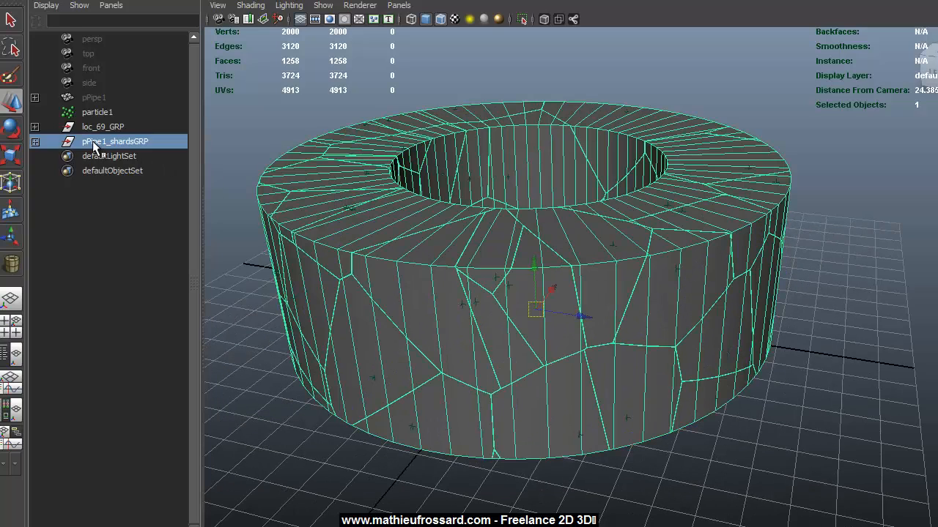
click(102, 129)
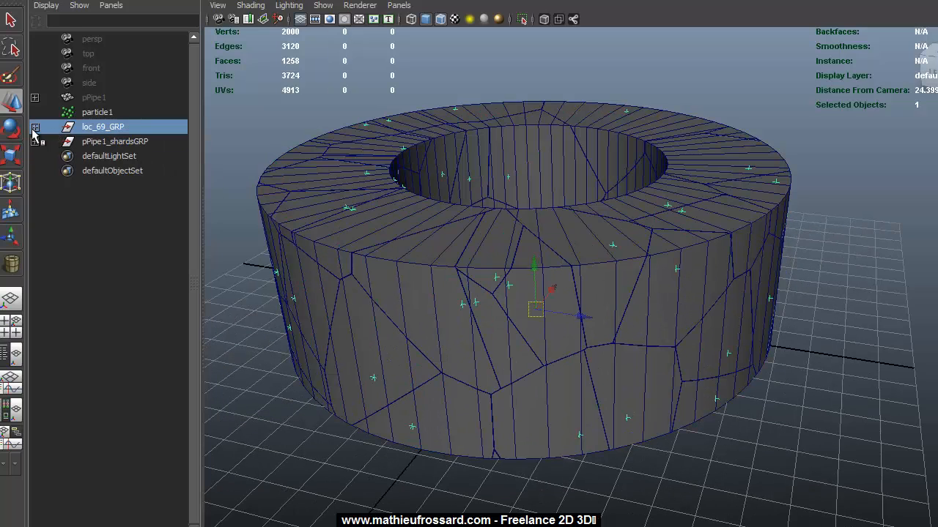
click(35, 127)
click(111, 274)
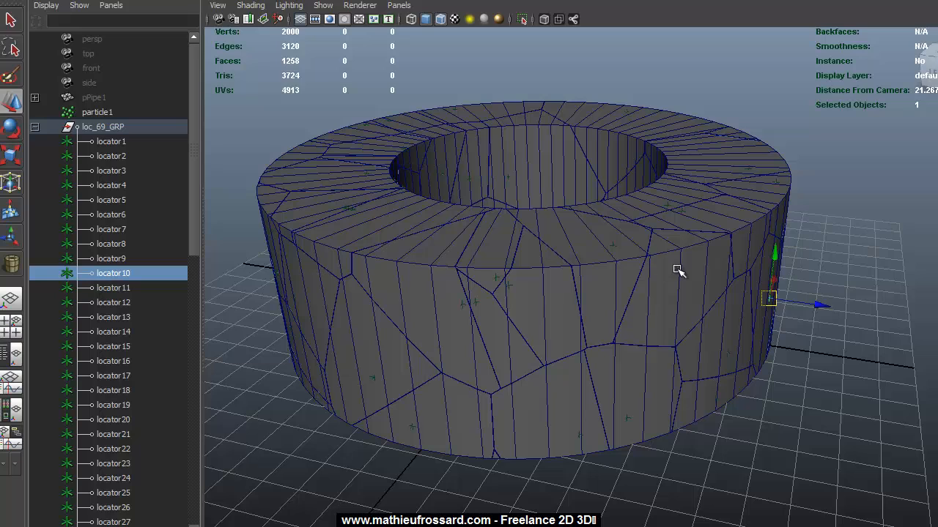
Select locator16 on the pipe's outer wall and move it sideways toward the right edge of its shard
alt+drag(682, 272, 586, 280)
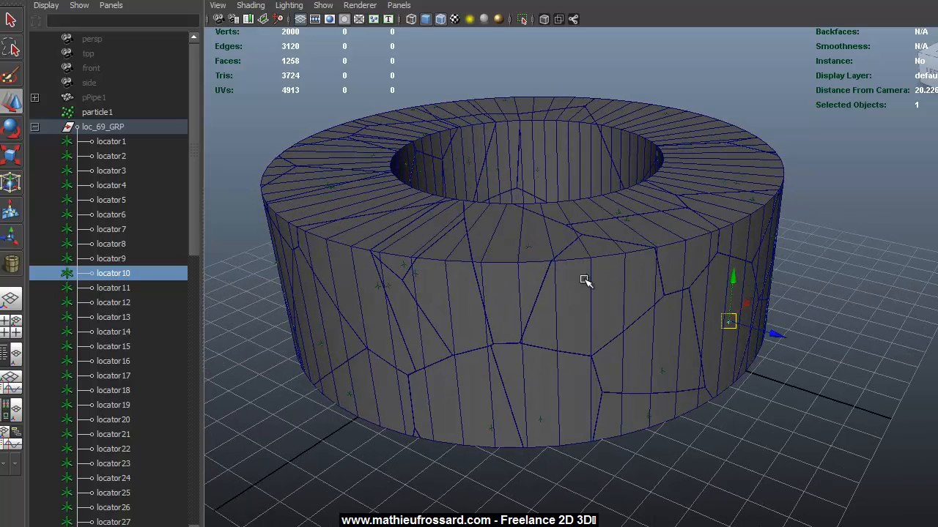
click(588, 282)
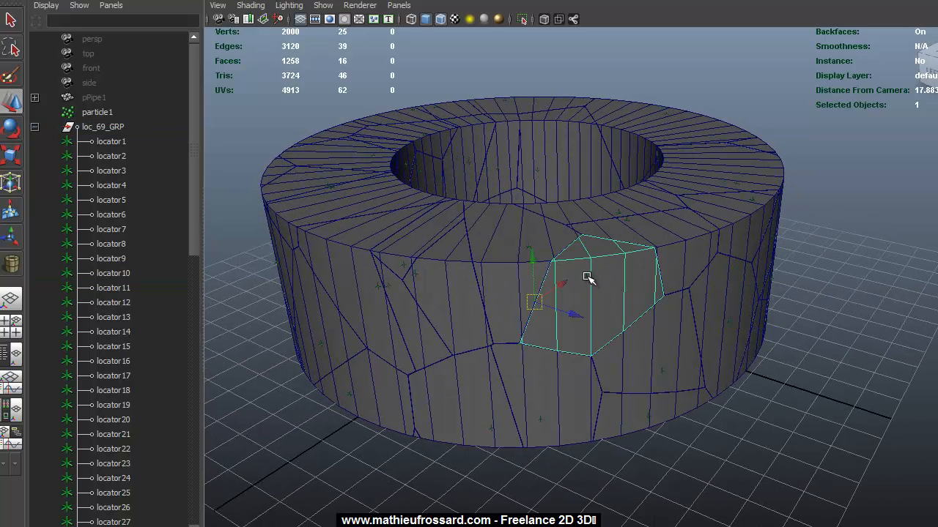
click(764, 71)
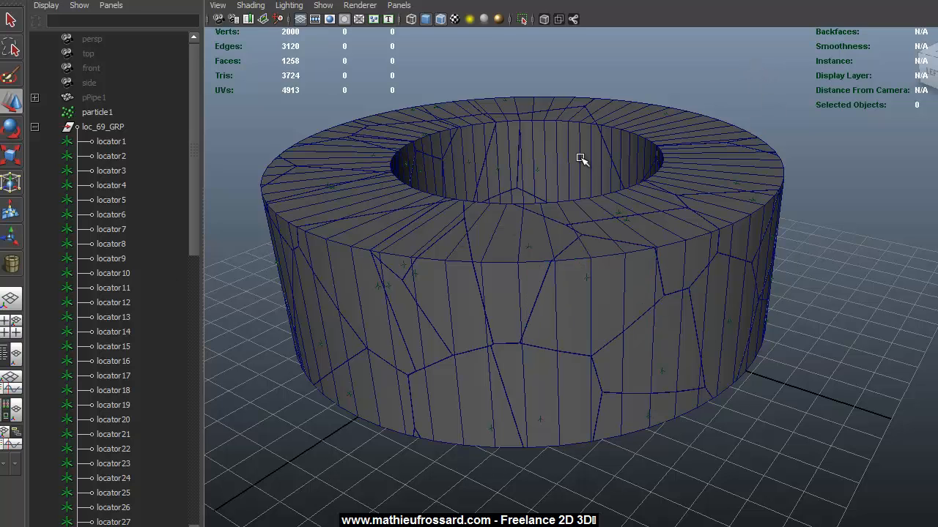
alt+drag(579, 158, 241, 153)
alt+drag(613, 325, 586, 305)
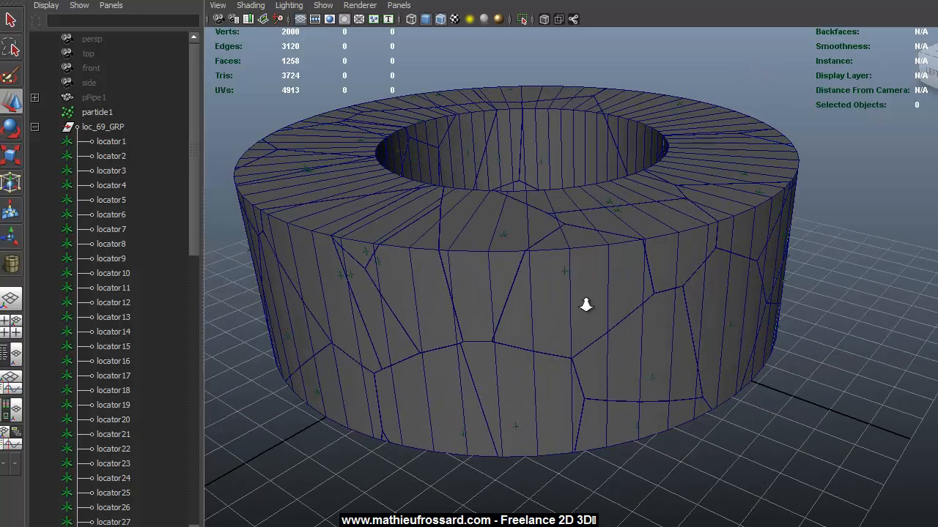
click(564, 269)
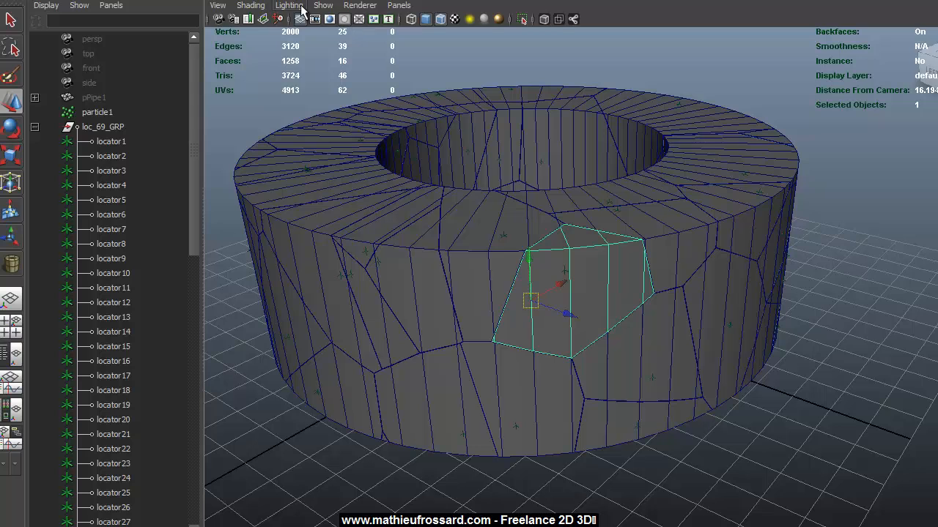
click(737, 60)
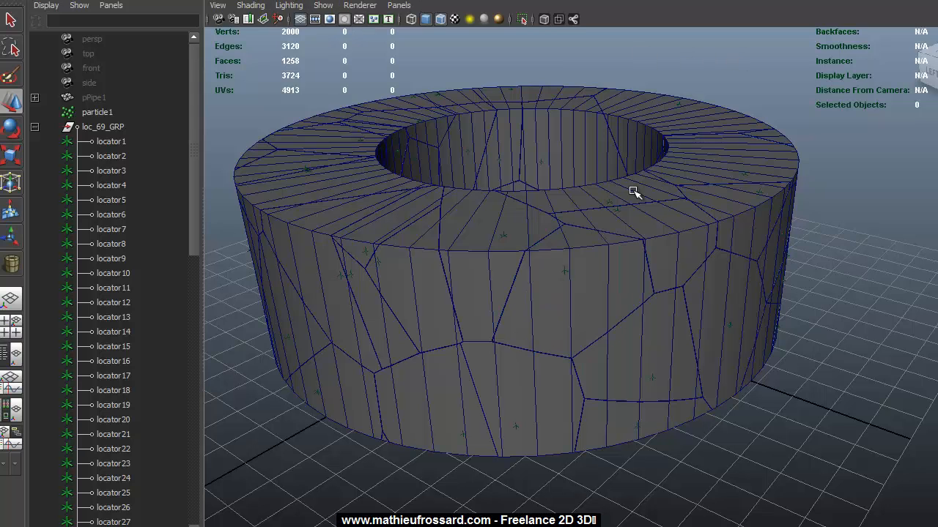
click(562, 271)
alt+drag(568, 279, 597, 270)
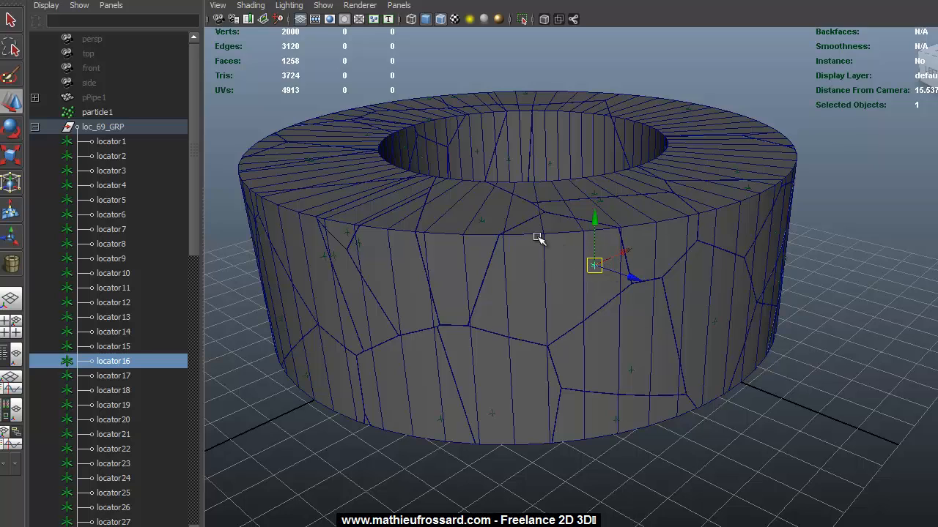
Delete pPipe1_shardsGRP and unhide the original pPipe1
click(34, 127)
click(99, 142)
key(Delete)
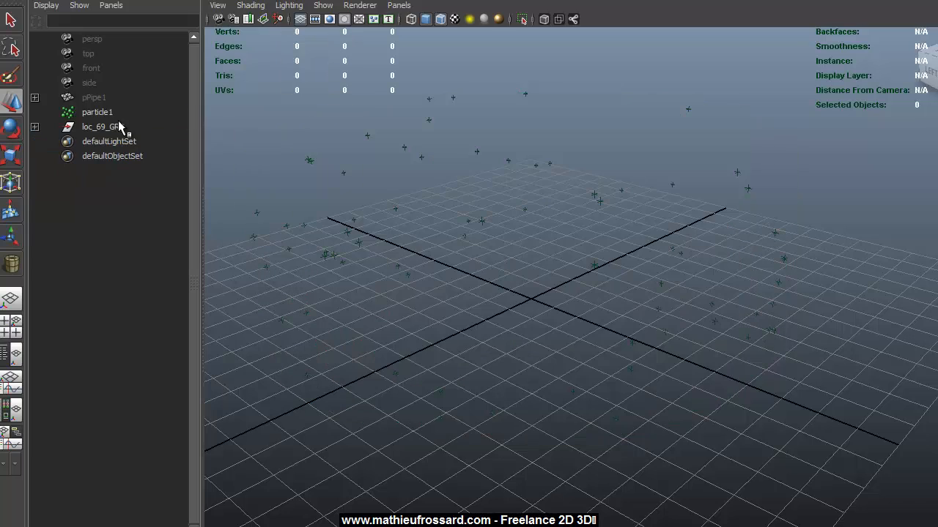
click(94, 99)
key(shift+h)
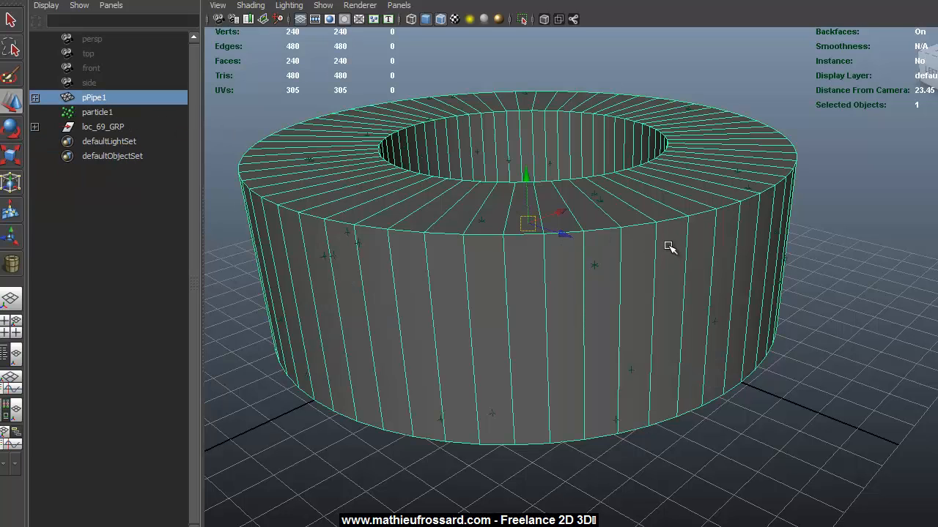
Run Voronoi Shatter again on pPipe1 with the adjusted loc_69_GRP locators, close the script window and clear the selection
ctrl+click(104, 127)
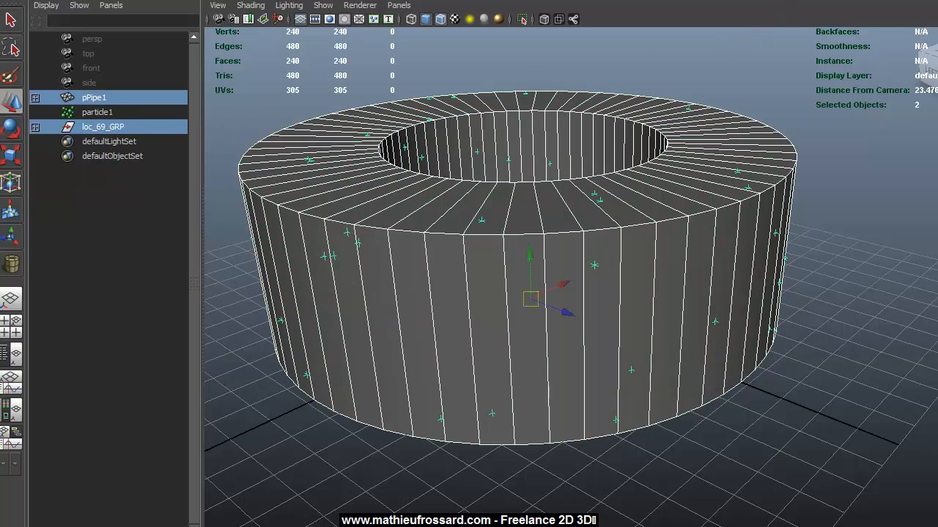
click(520, 307)
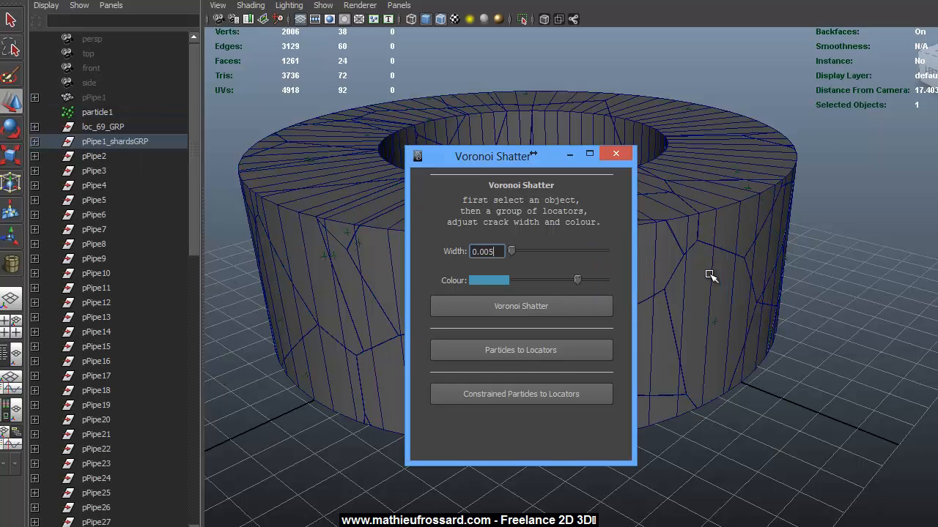
click(615, 154)
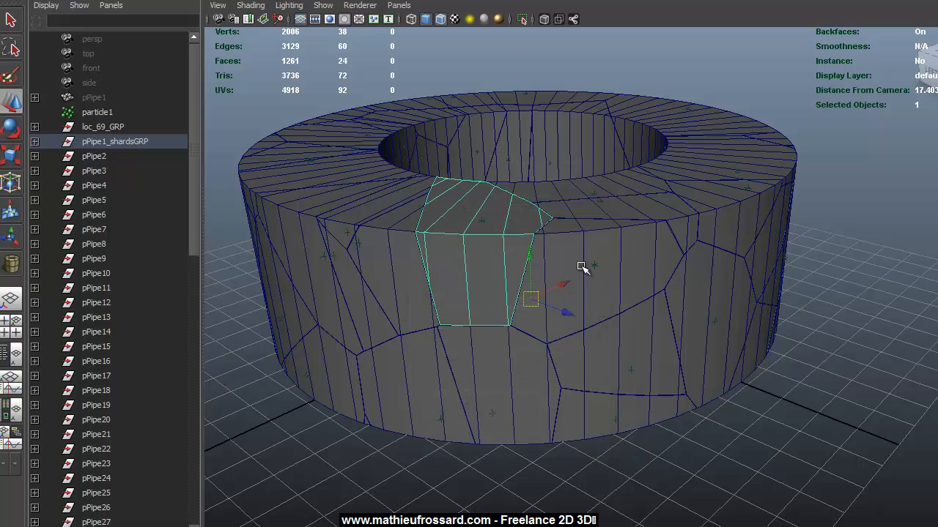
click(806, 389)
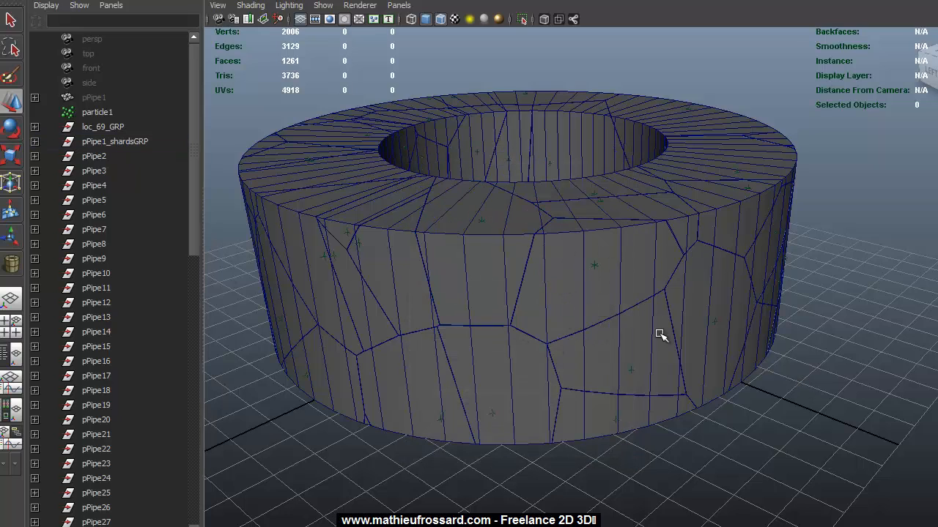
Delete the leftover pPipe groups from pPipe2 onward that lie outside pPipe1_shardsGRP and check the new crack pattern
click(89, 155)
drag(194, 167, 191, 444)
shift+click(101, 508)
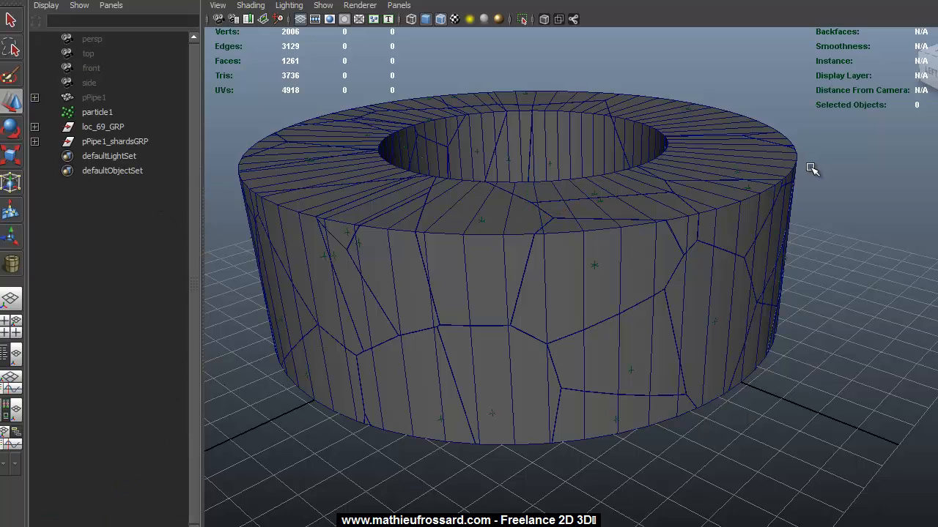
alt+drag(607, 161, 523, 320)
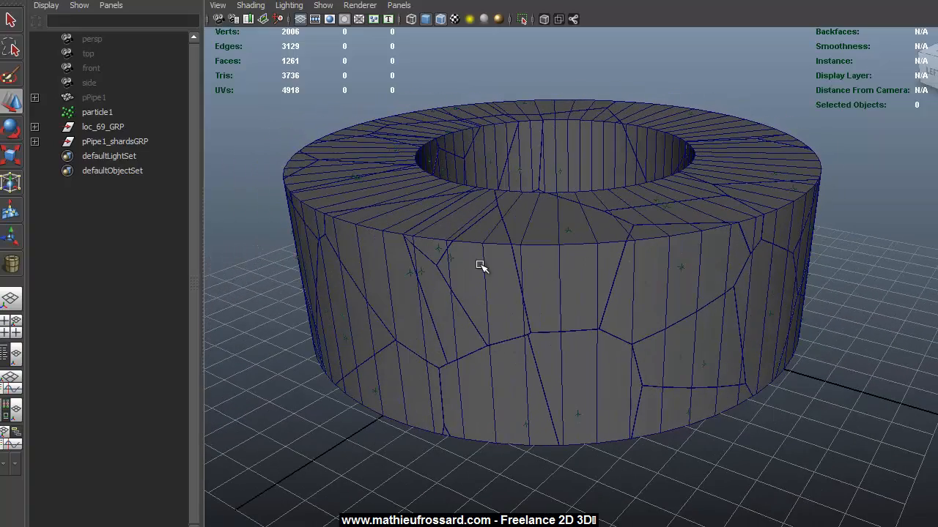
alt+drag(584, 259, 205, 155)
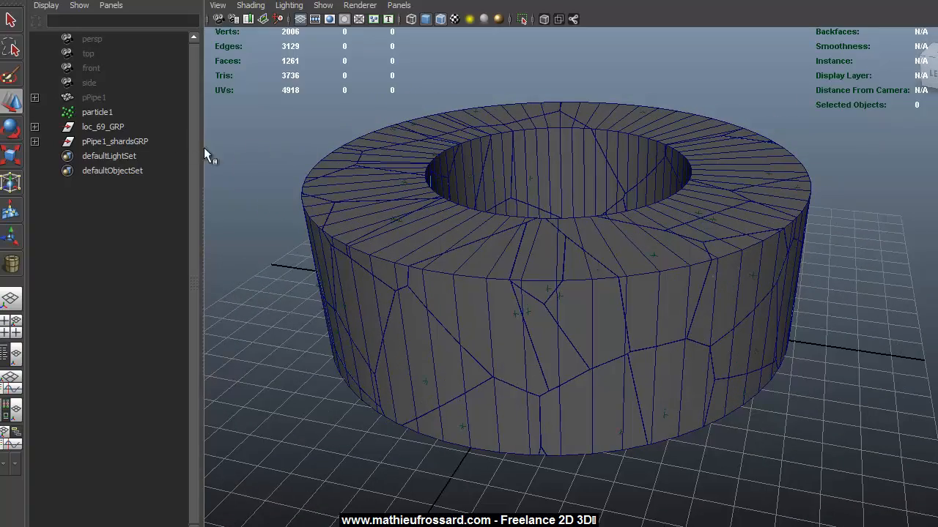